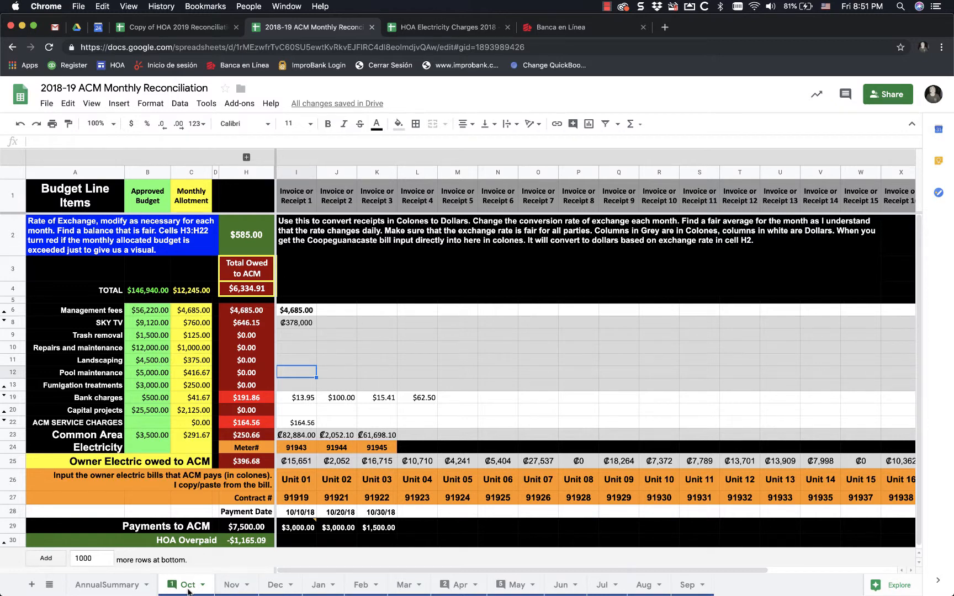
- Review the annual payment summary, followed by the October sheet's exchange rate and the total owed to ACM
click(108, 586)
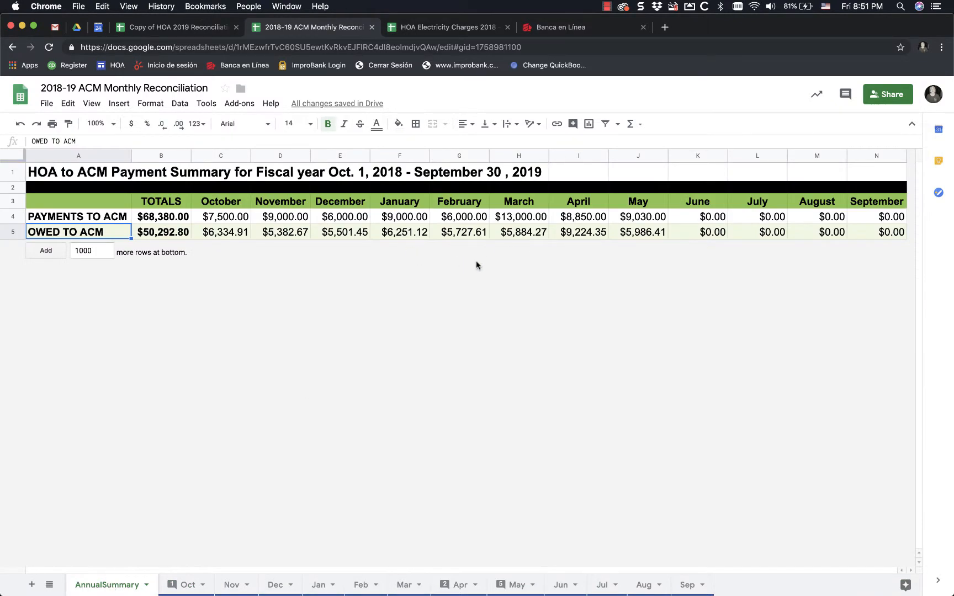
click(189, 586)
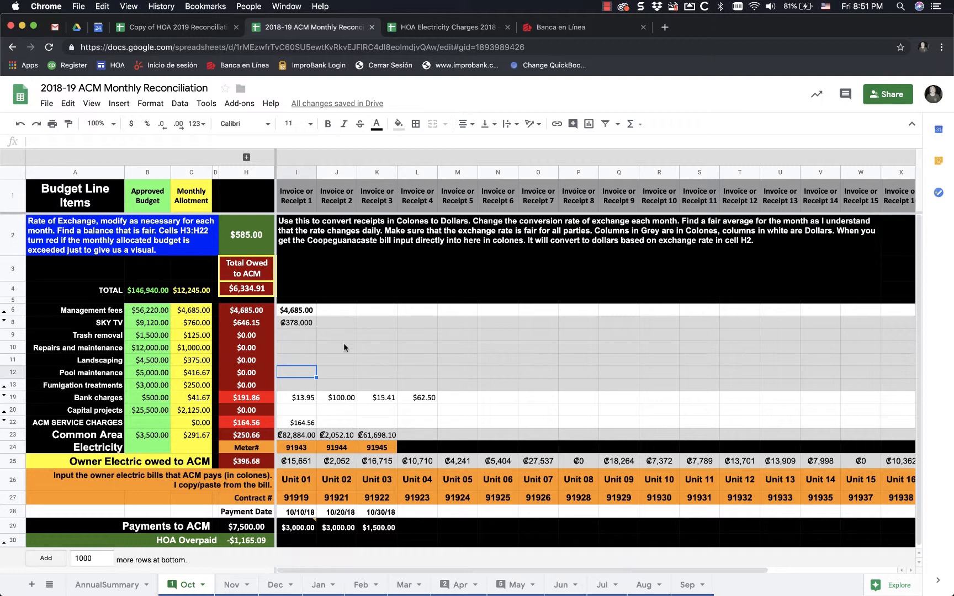
click(375, 337)
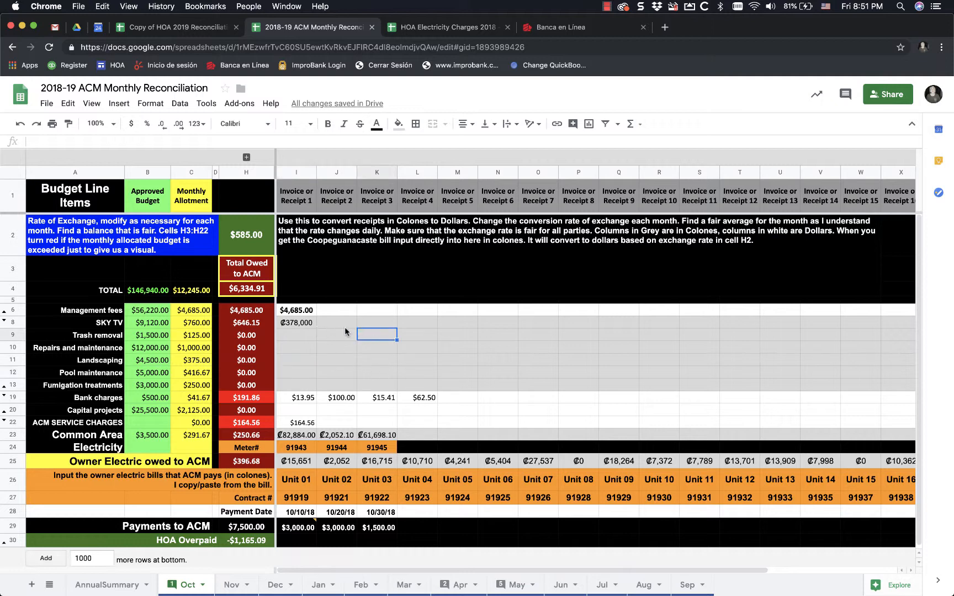
click(307, 331)
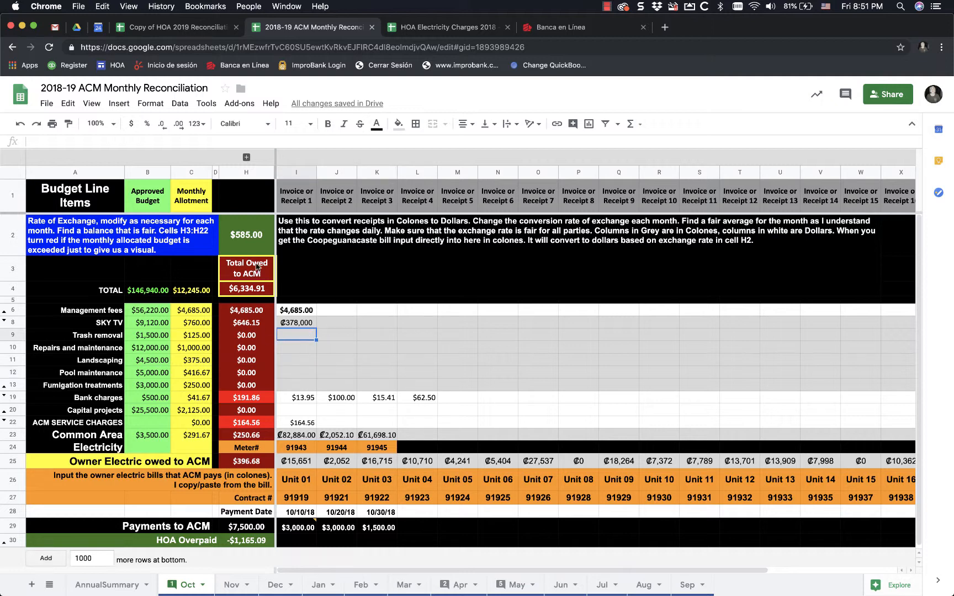
click(254, 243)
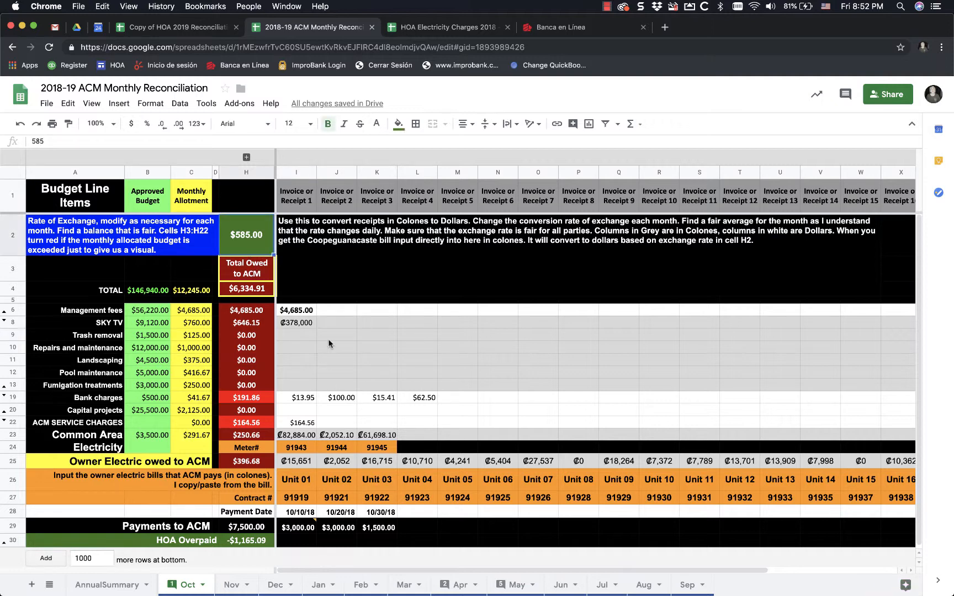
click(305, 336)
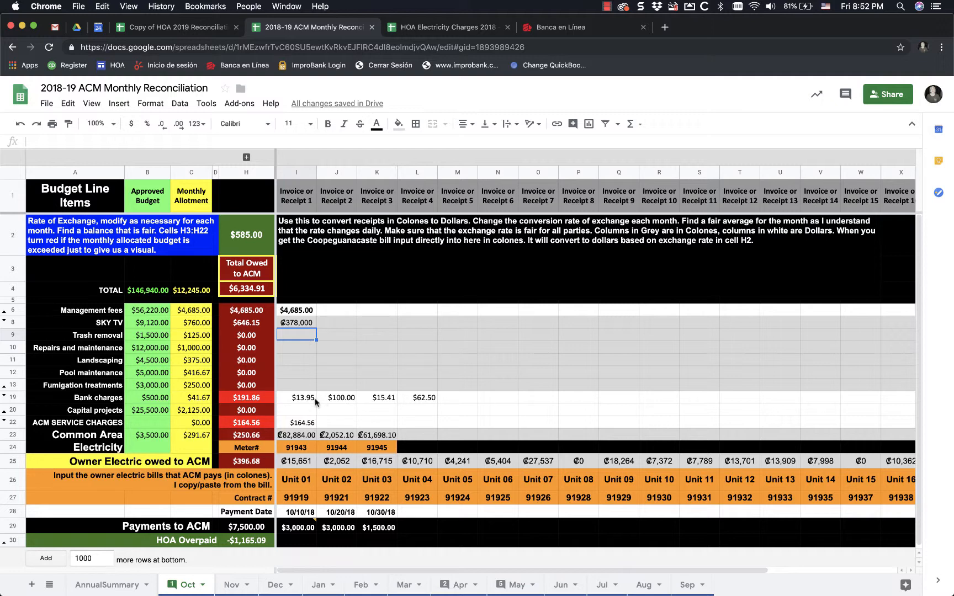
click(257, 292)
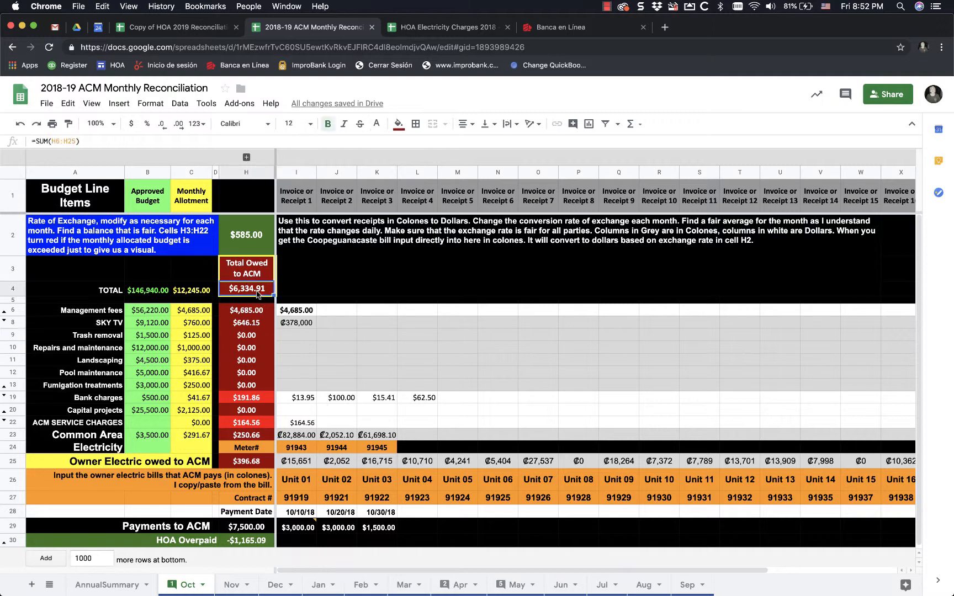
- Inspect October's individual payments to ACM, their total and the HOA Overpaid formula
mouse_move(297, 527)
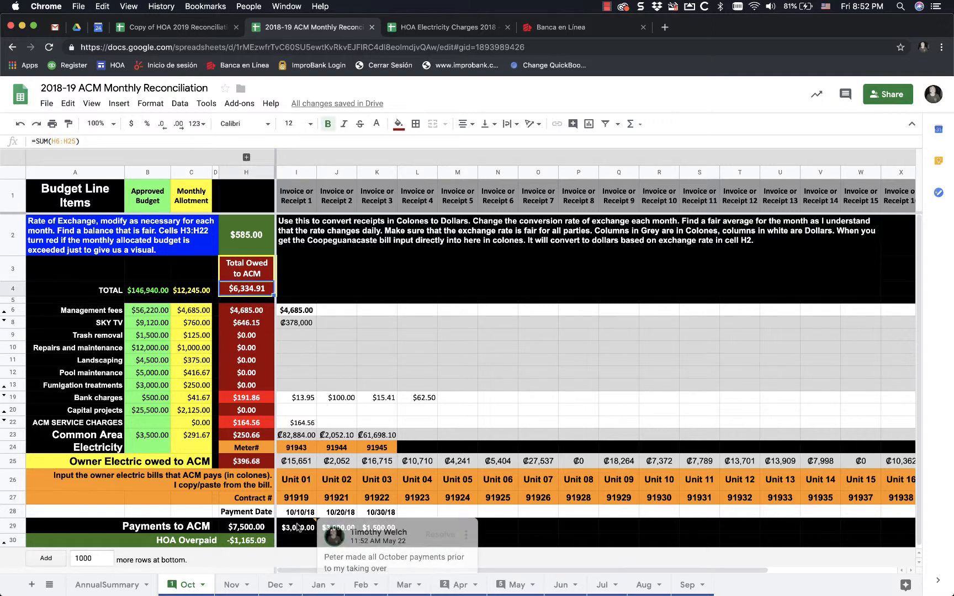
click(485, 528)
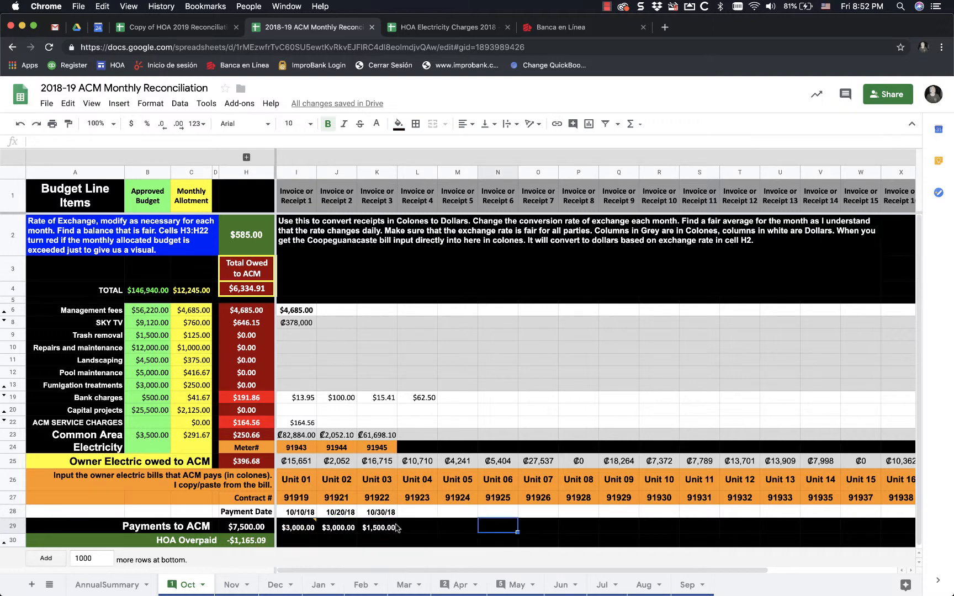
click(256, 527)
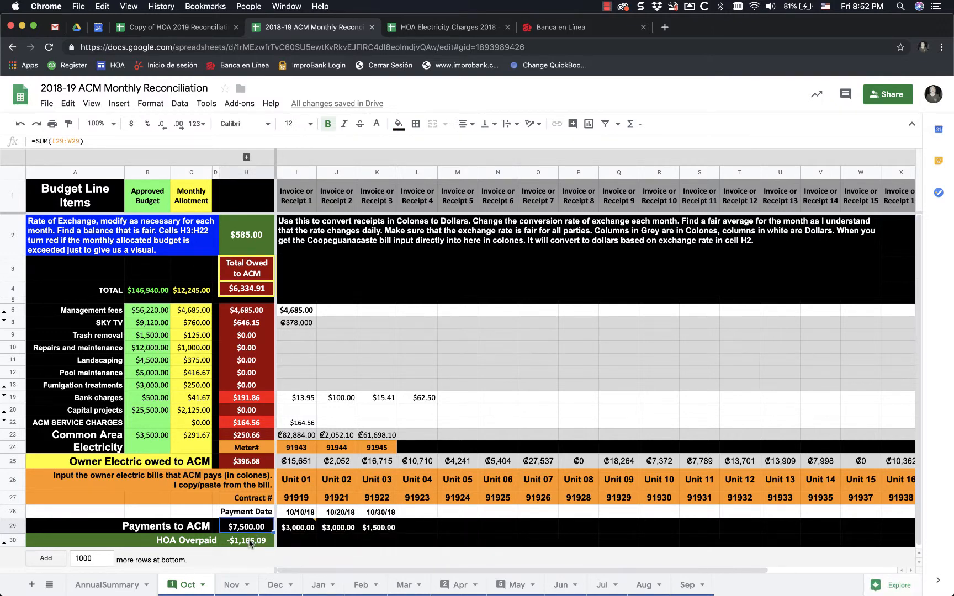
click(253, 545)
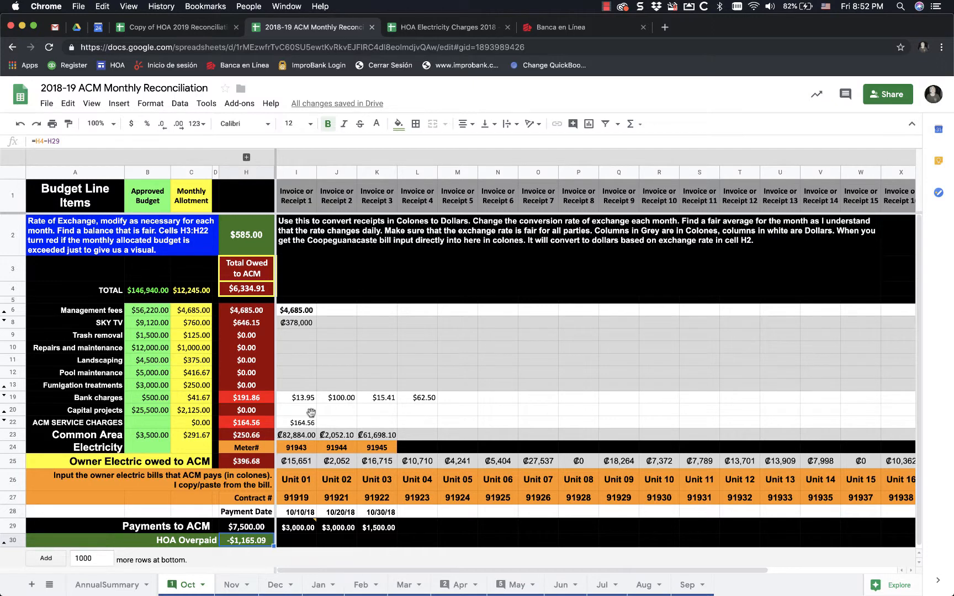
- Enter October trash removal receipts of 32000 and 56000 colones as Receipt 1 and Receipt 2
click(293, 337)
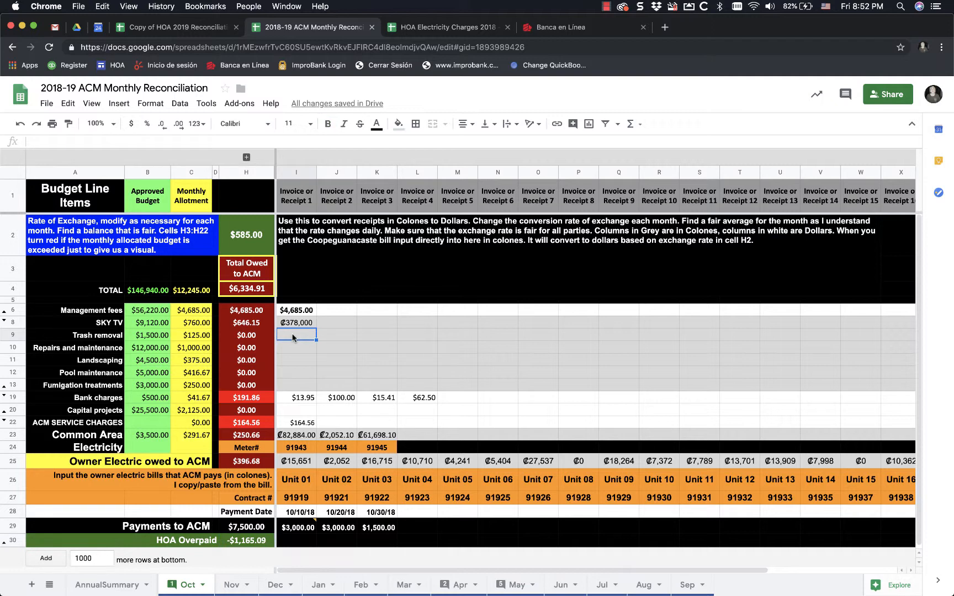
text(32000)
key(Tab)
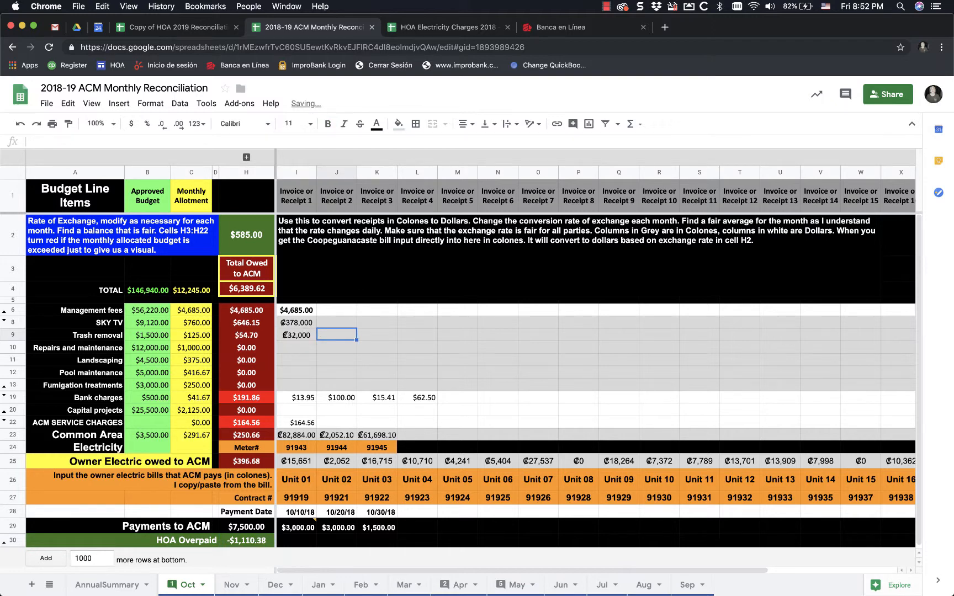
text(56000)
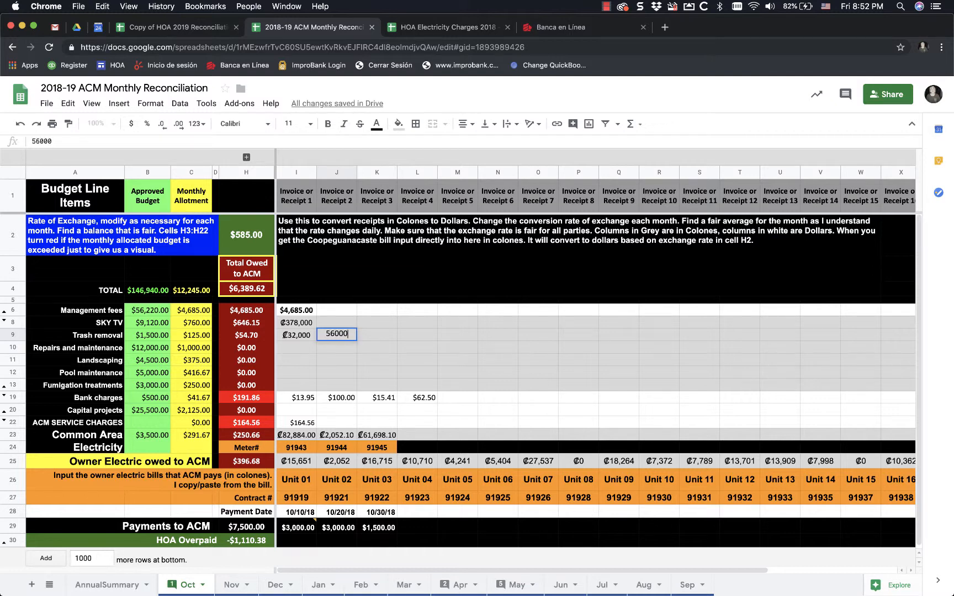
key(Tab)
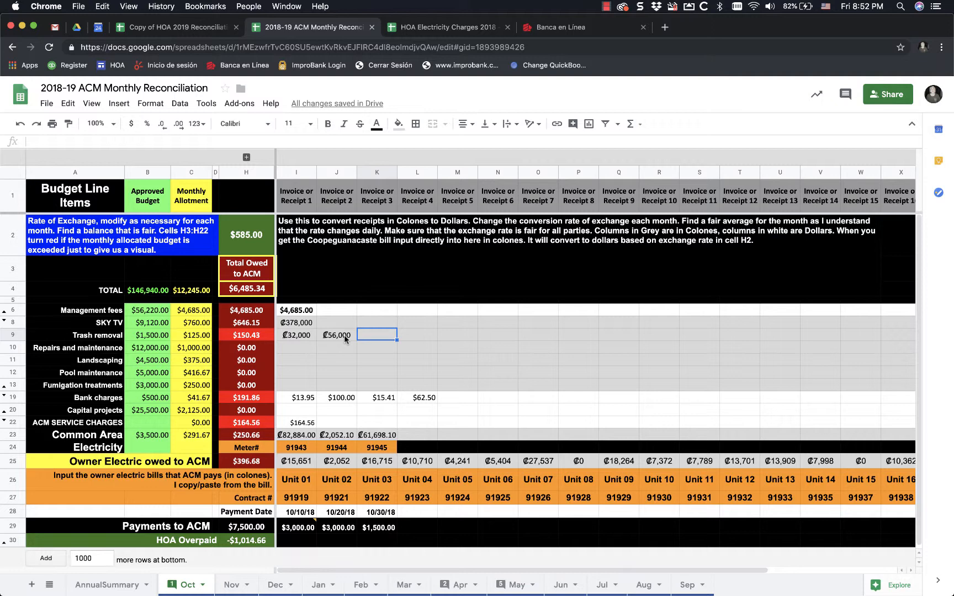
- Enter October repairs and maintenance receipts of 90000 and 67000 colones as Receipt 1 and Receipt 2
click(302, 348)
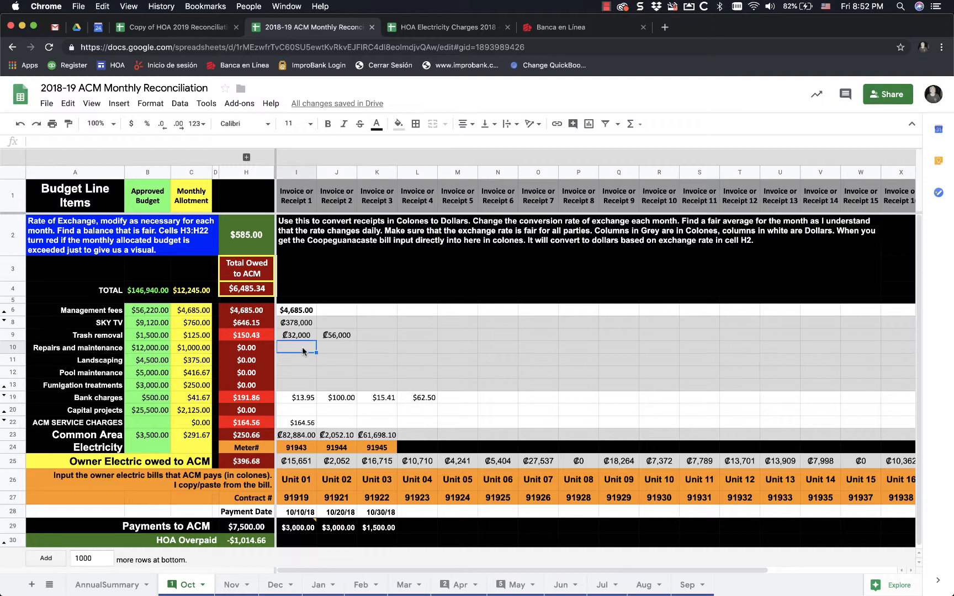
text(90000)
key(Return)
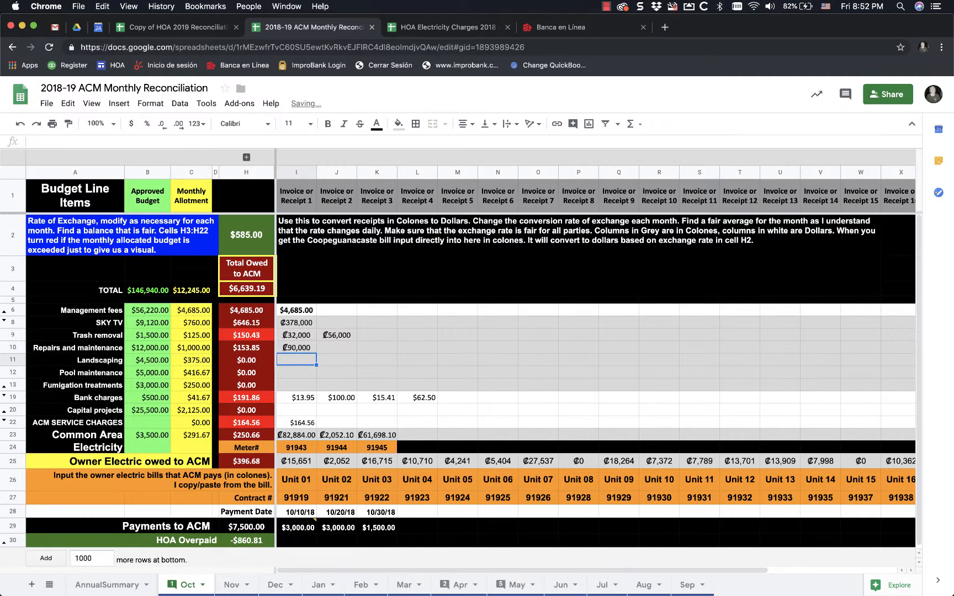
click(341, 347)
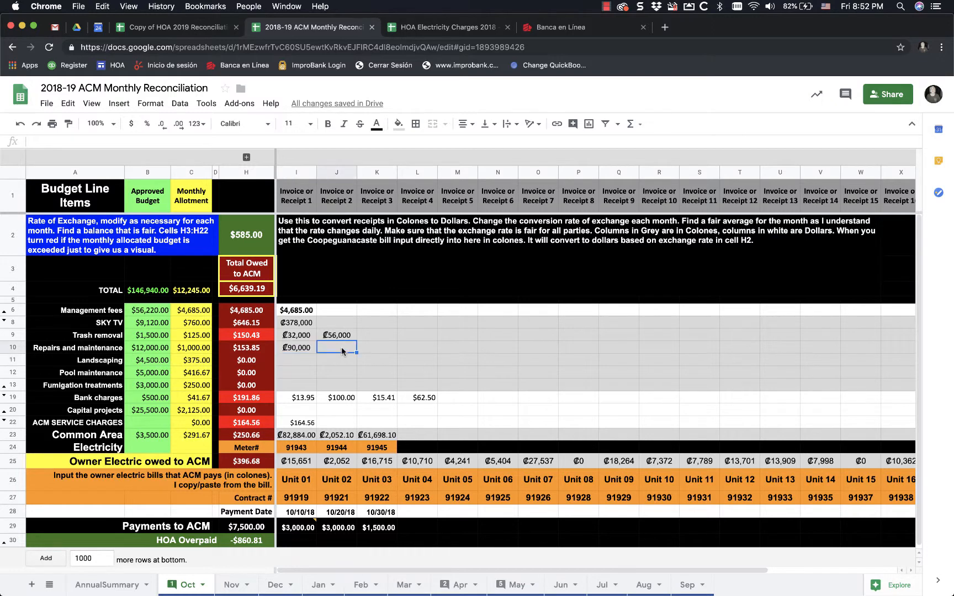
text(67000)
key(Return)
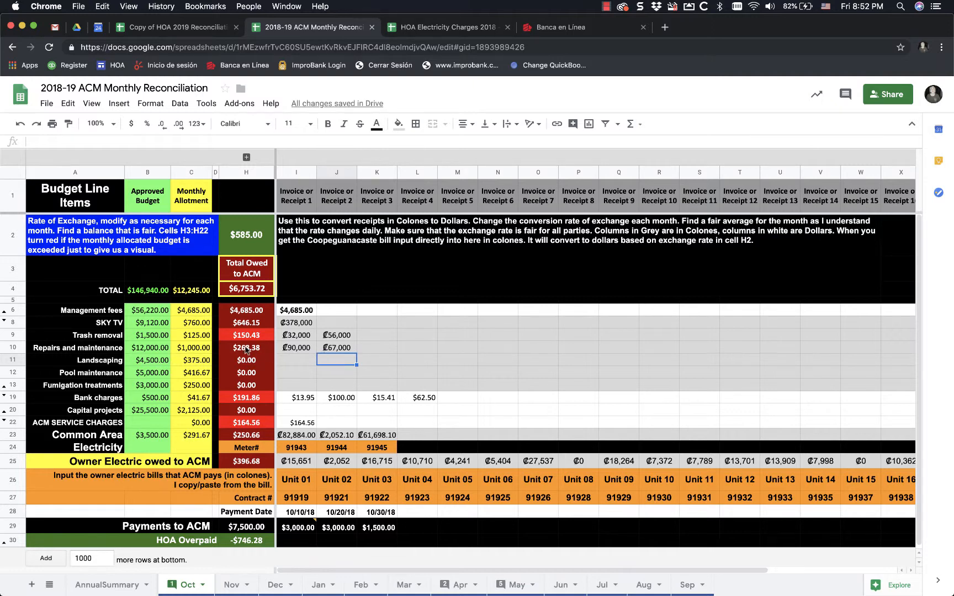
- Examine how the grey colones rows, such as repairs and SKY TV, are converted to dollars in the total owed column
click(258, 348)
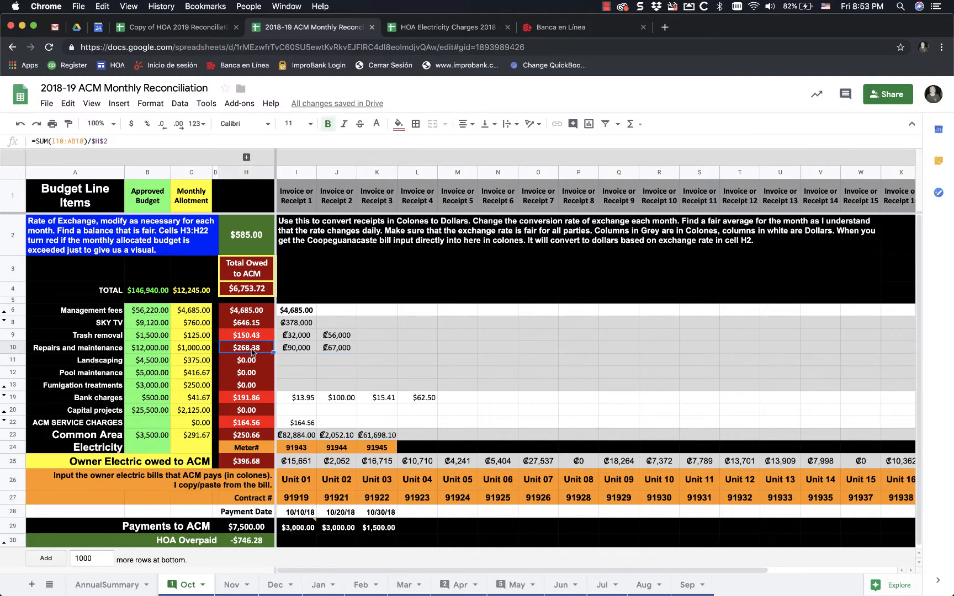
click(306, 338)
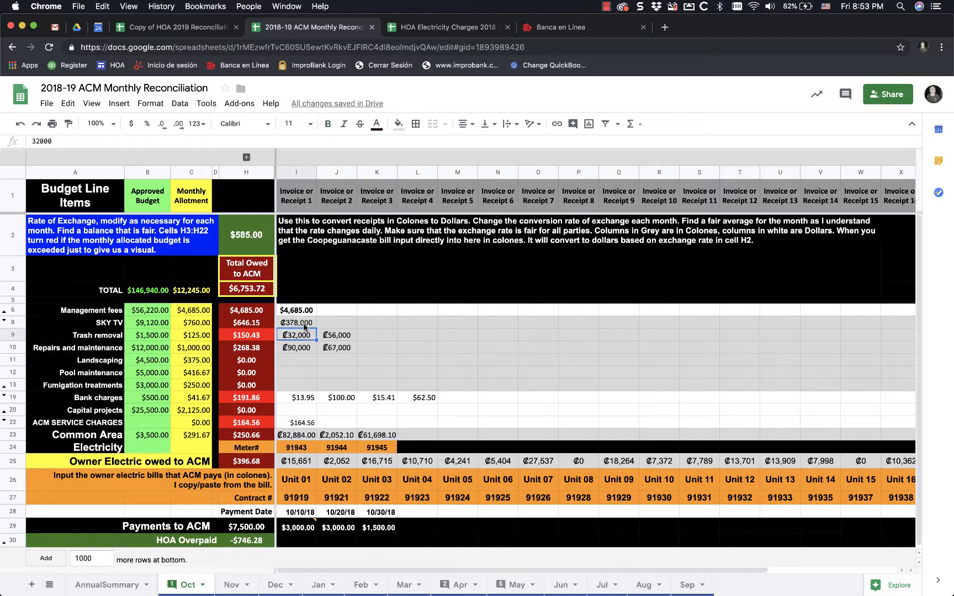
click(304, 325)
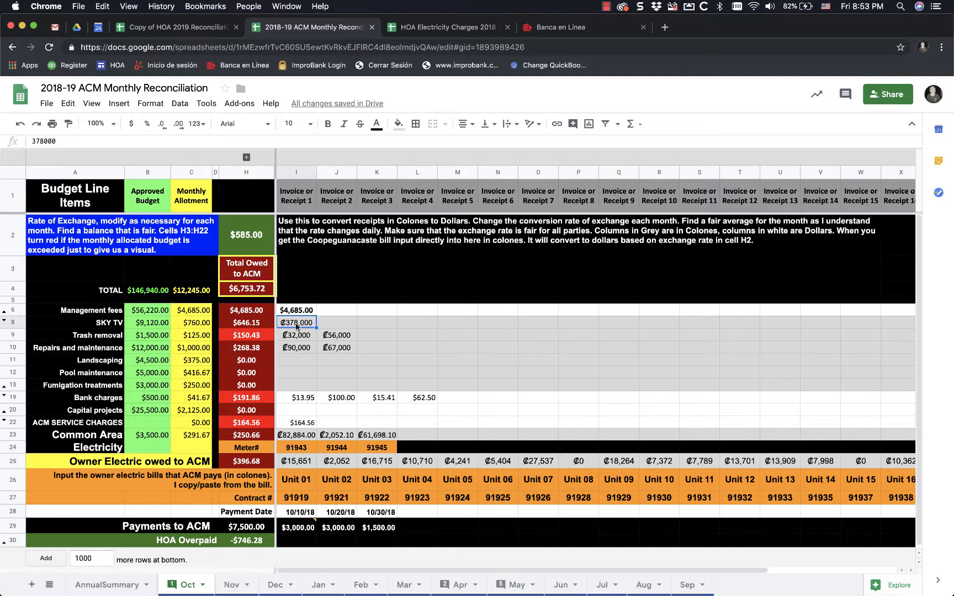
click(248, 326)
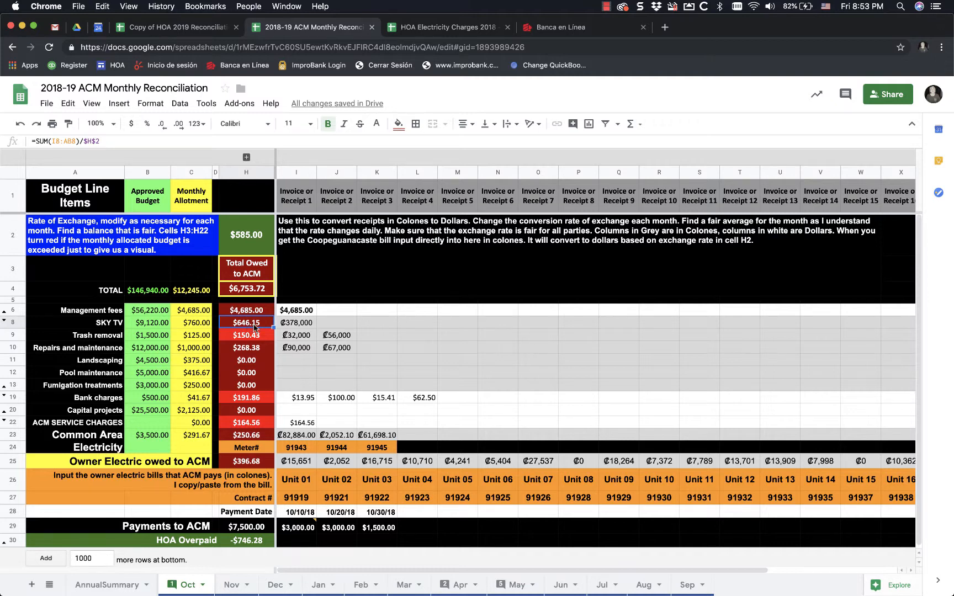
click(302, 324)
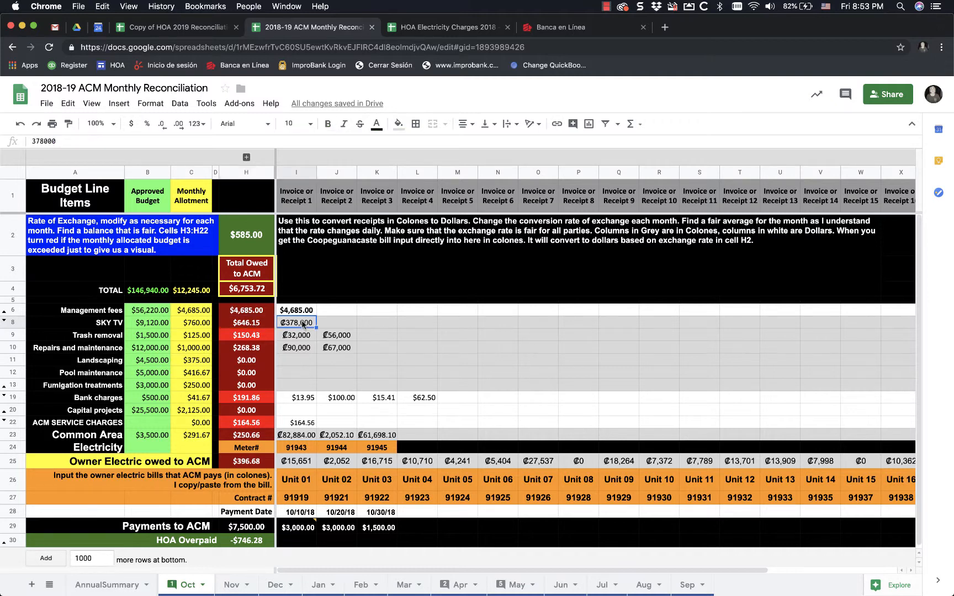
click(342, 325)
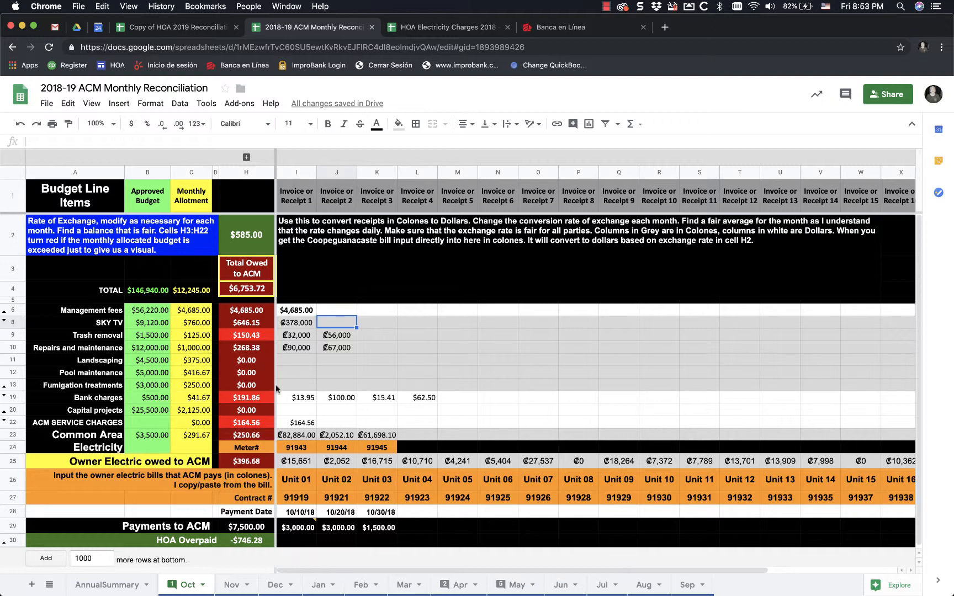
click(295, 388)
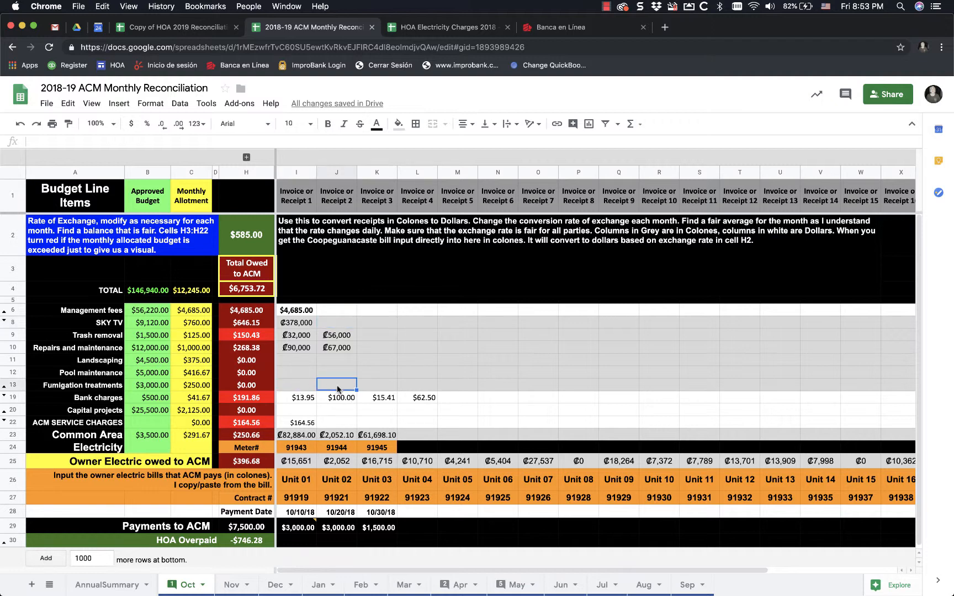
click(338, 386)
click(311, 326)
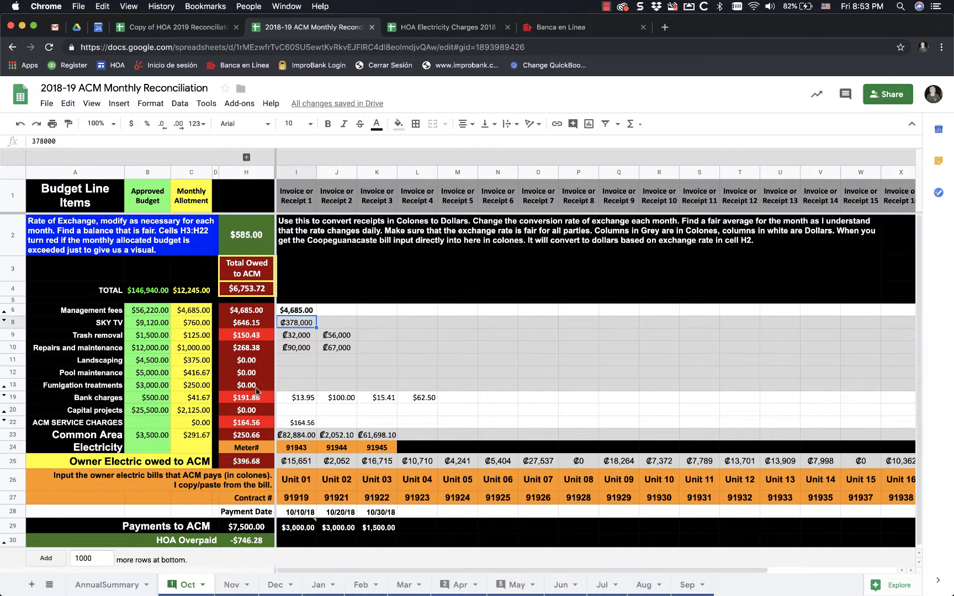
- Examine the white dollar rows for management fees, bank charges and ACM service charges
click(291, 313)
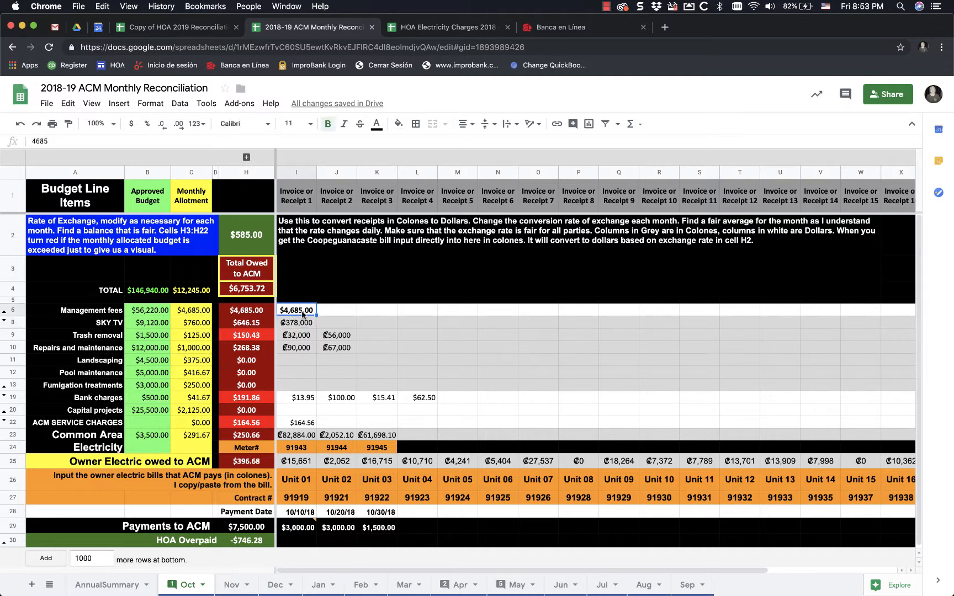
click(310, 398)
click(340, 404)
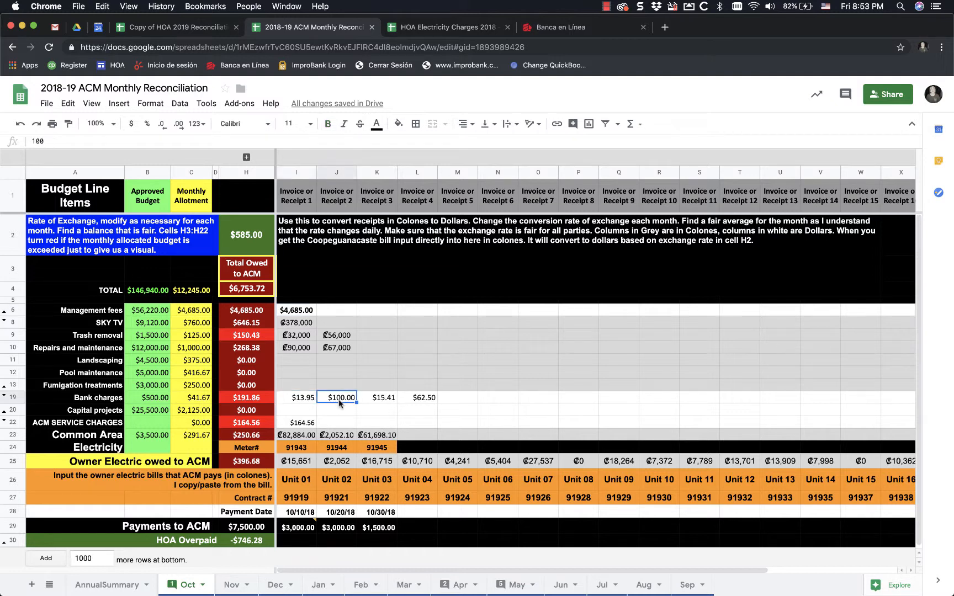
click(384, 397)
click(416, 398)
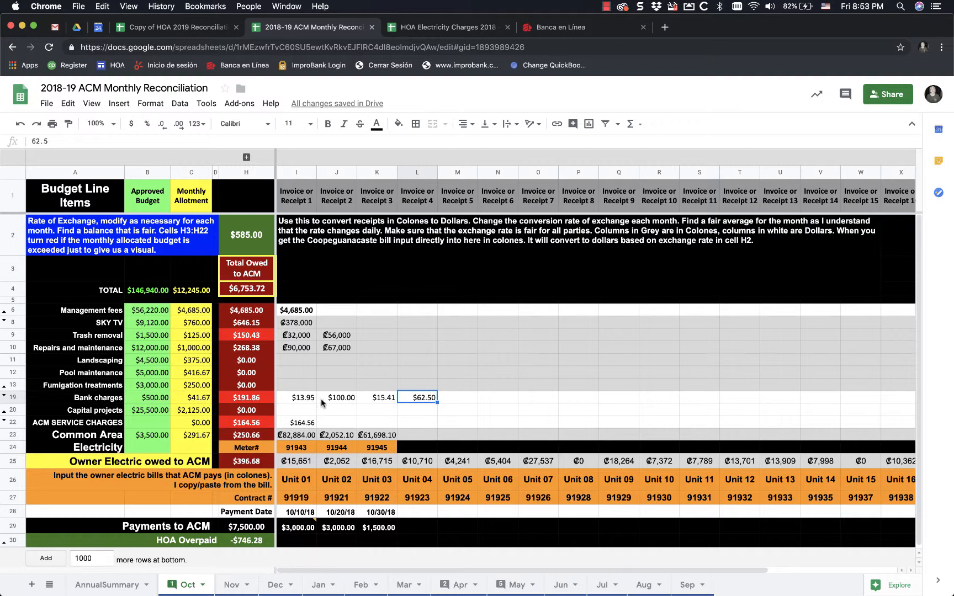
click(309, 423)
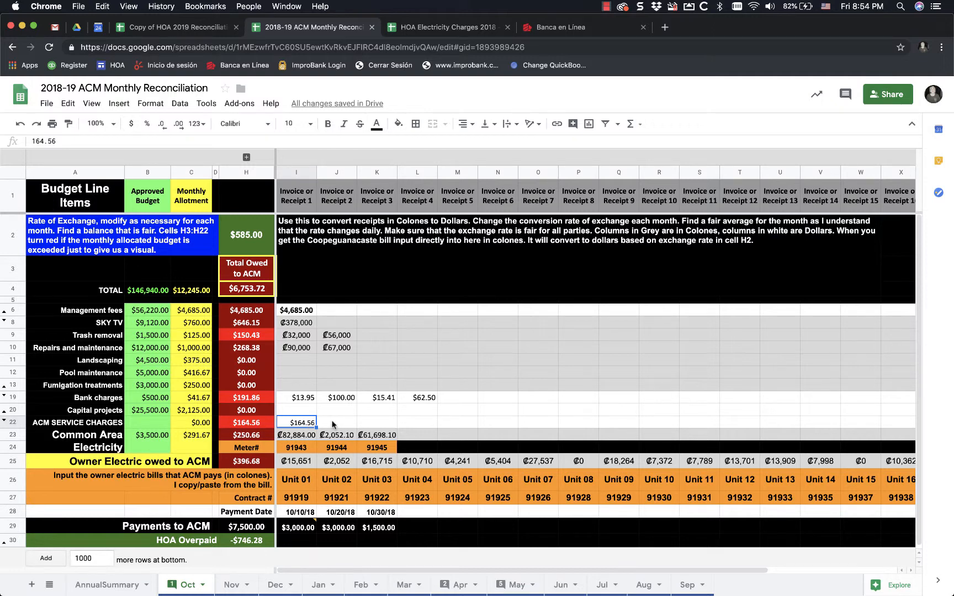
click(333, 423)
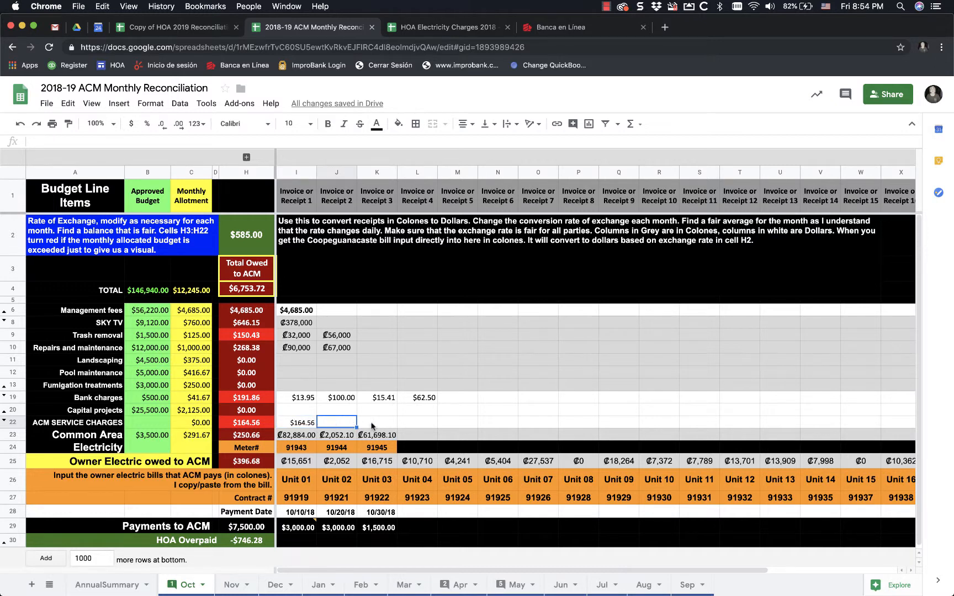
click(390, 424)
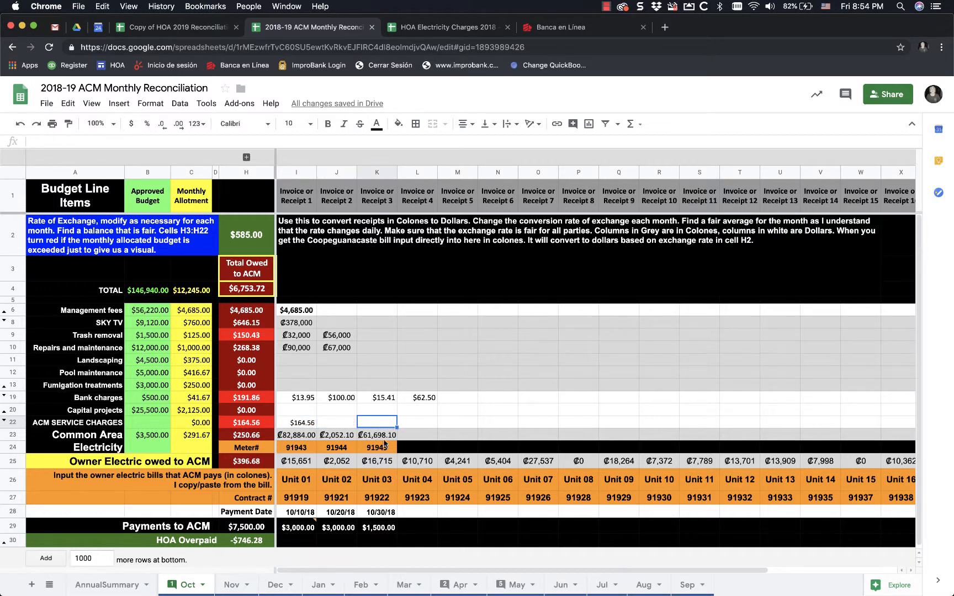
- Examine October's common area electricity charges with their meter numbers and the owner electric charges with their unit contract numbers
click(307, 438)
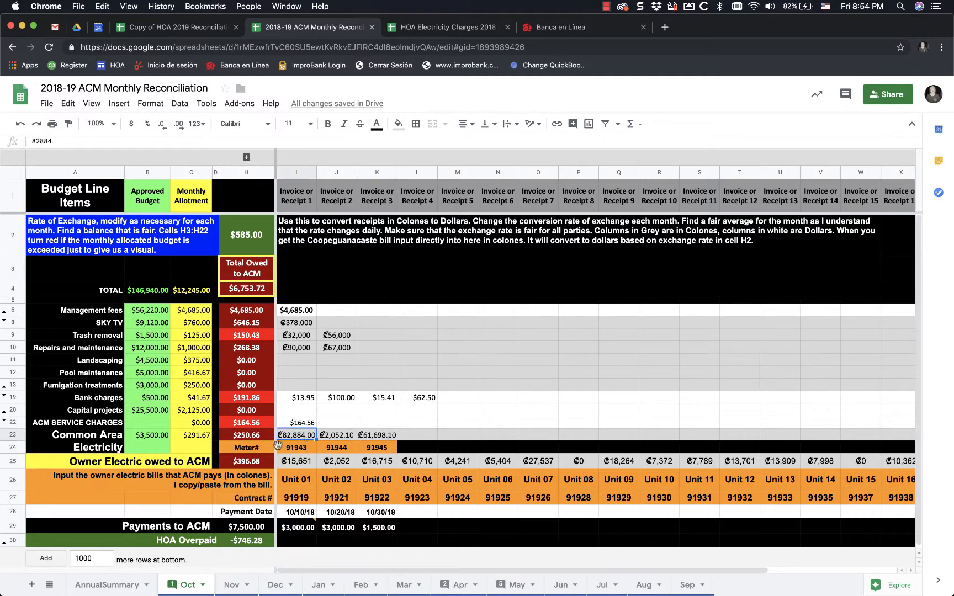
click(294, 448)
click(332, 450)
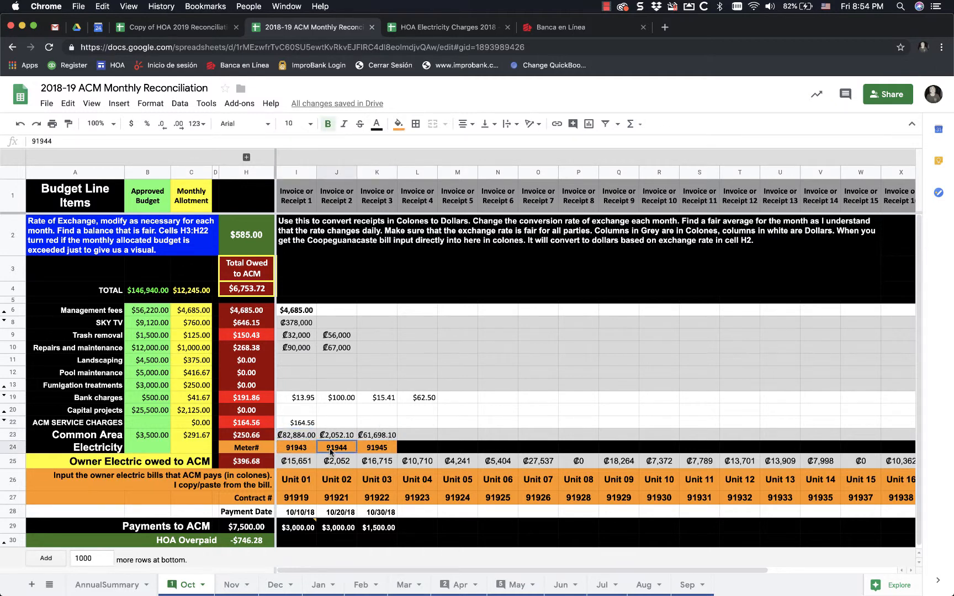
click(369, 450)
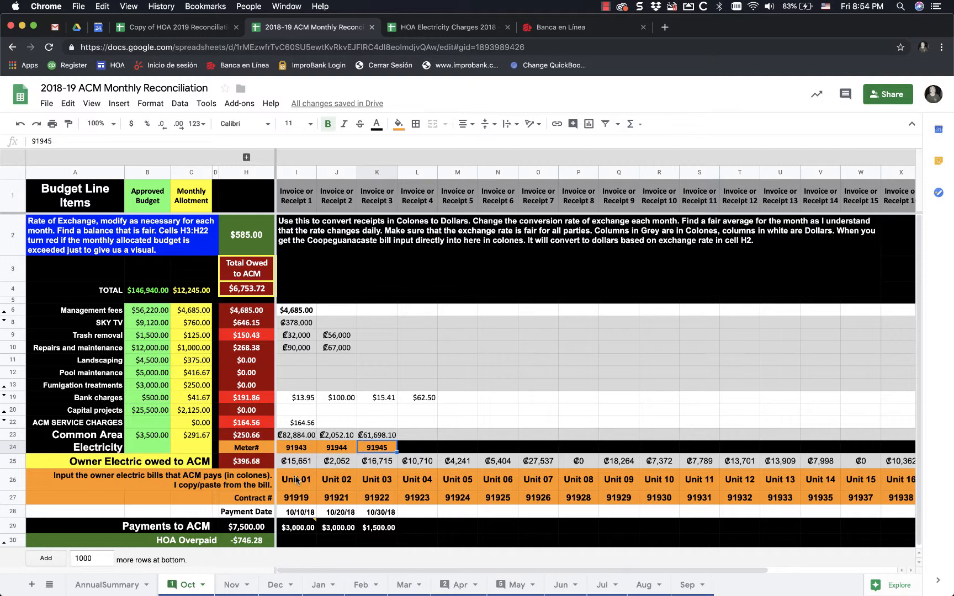
click(299, 499)
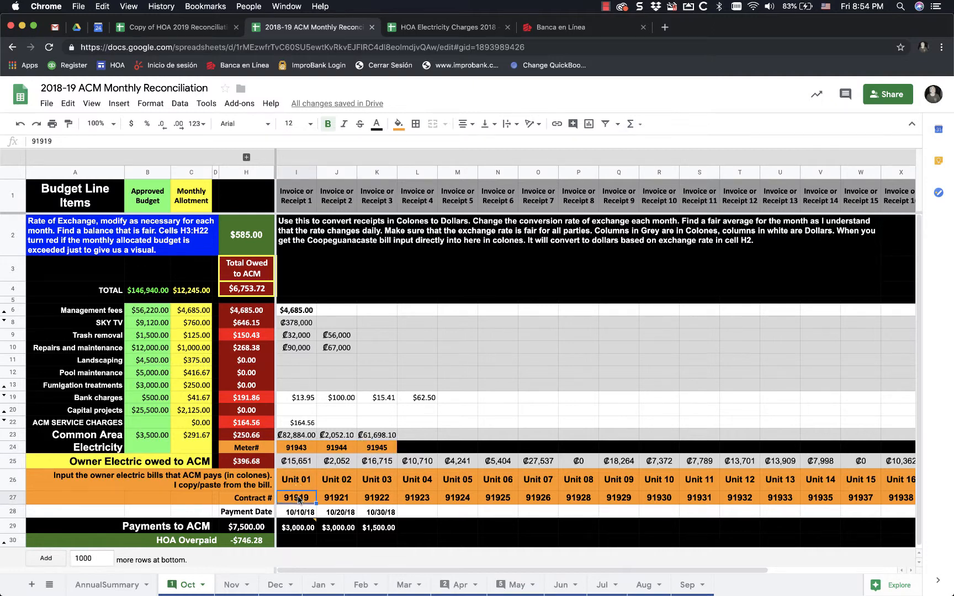
click(301, 465)
click(336, 464)
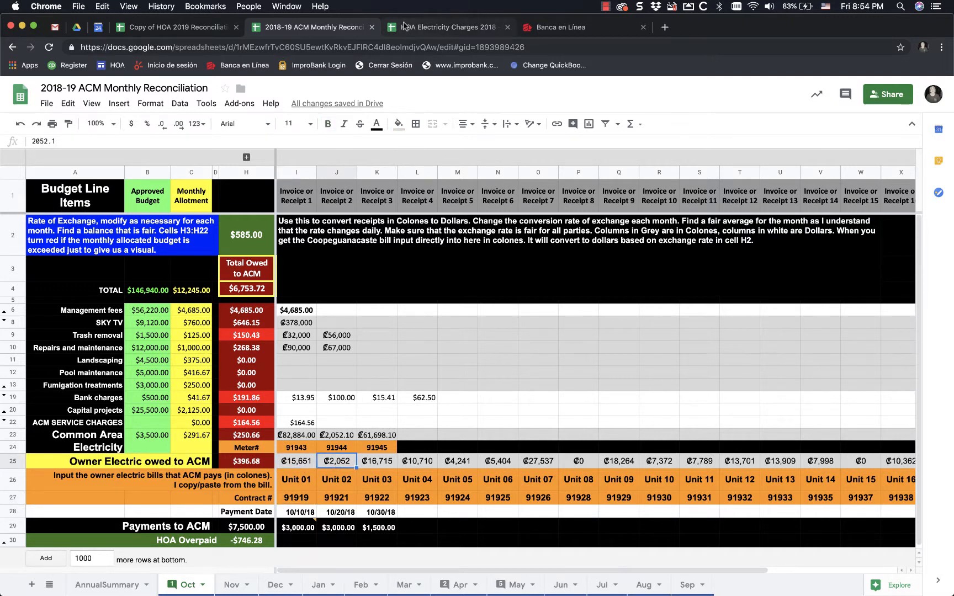
- Open the May bill summary 823 SUNDANCE INVESTMENTS.pdf from the Treasurer > Electric Bills folder in Google Drive and enlarge it
click(76, 27)
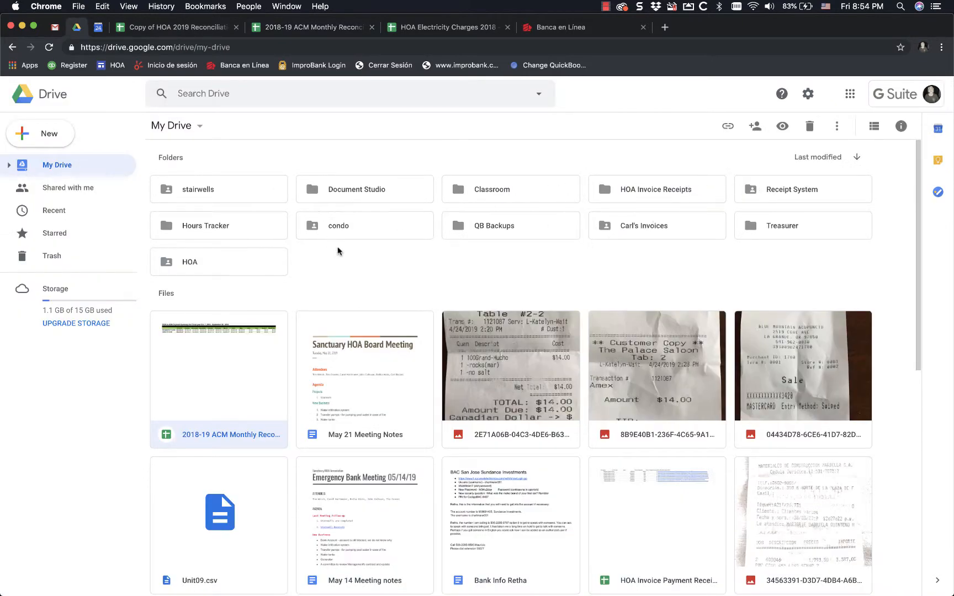
click(796, 228)
double_click(797, 228)
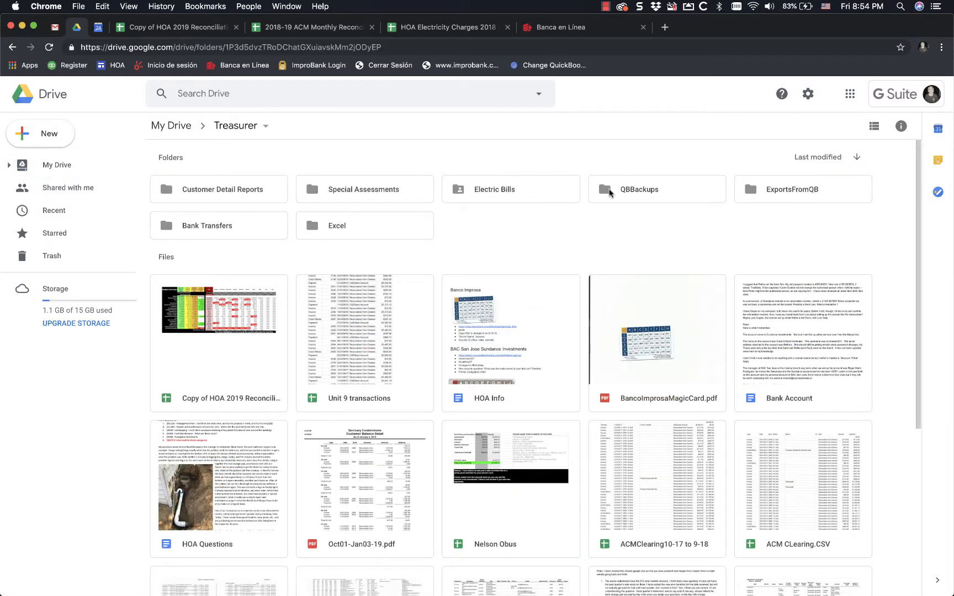
double_click(483, 192)
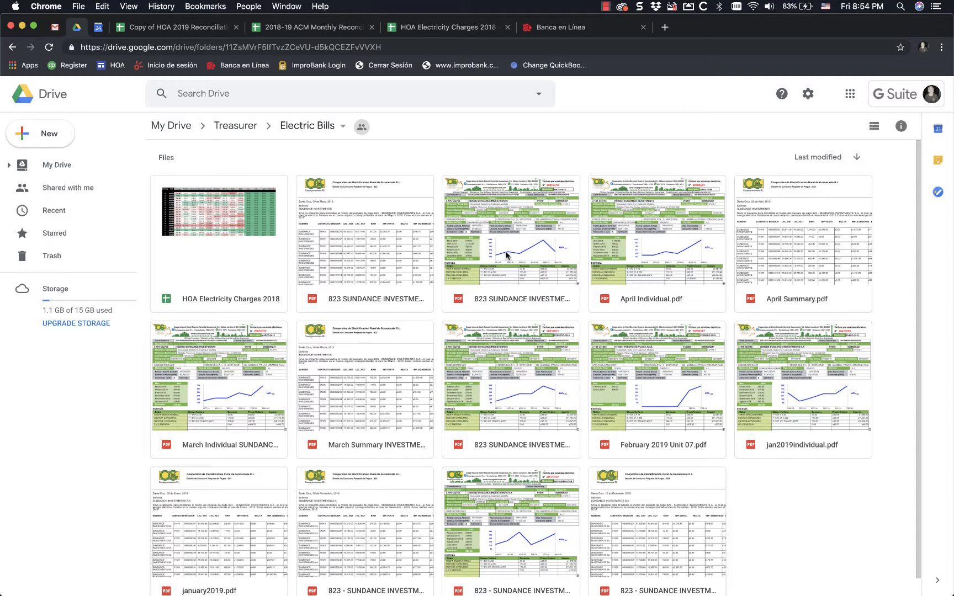
click(397, 244)
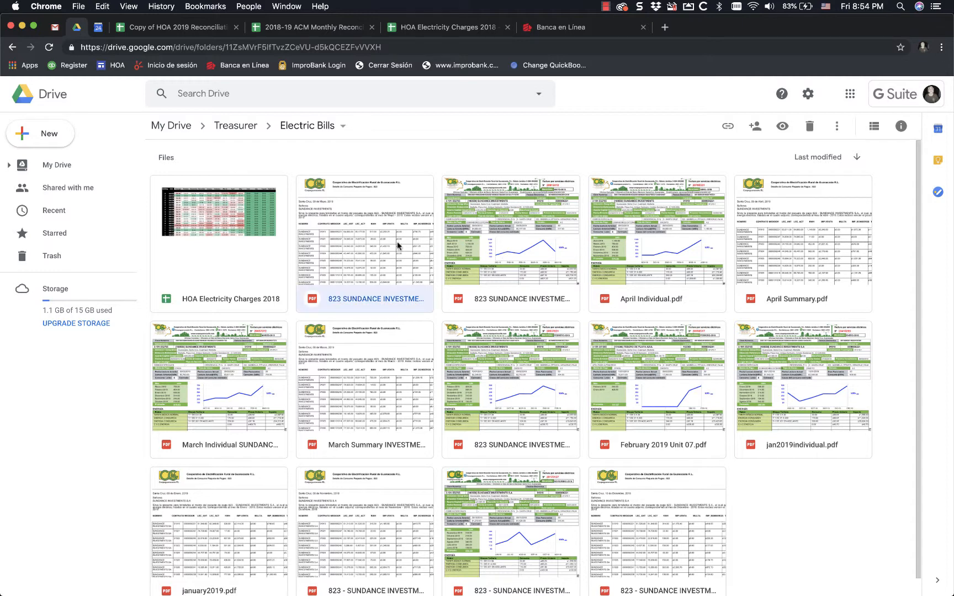
double_click(397, 241)
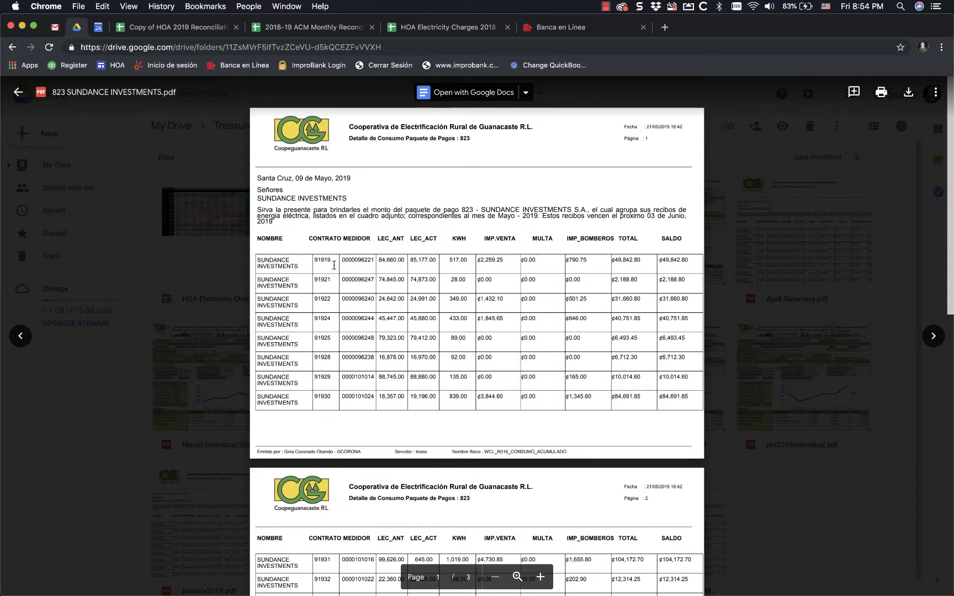
click(540, 577)
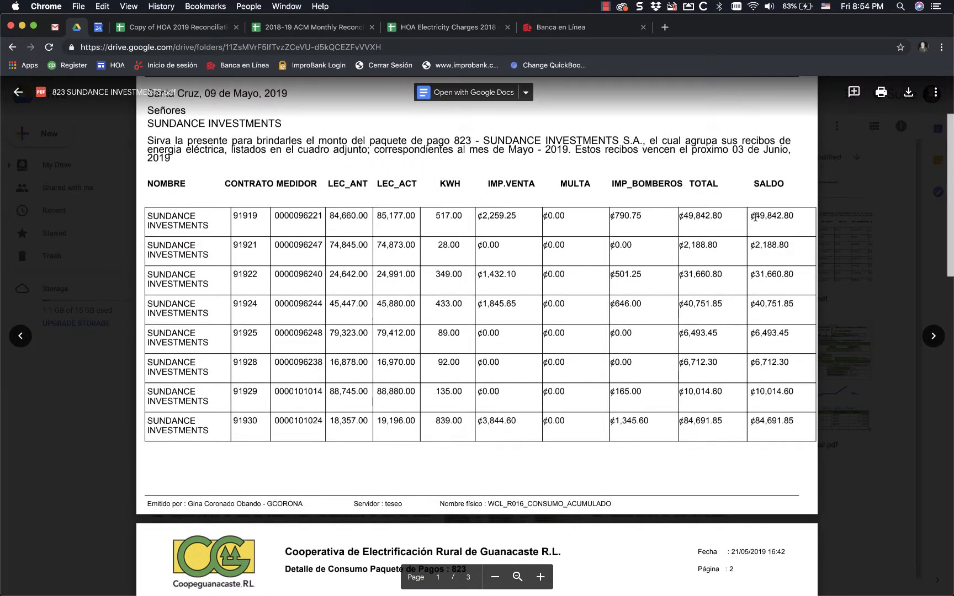
- Select the SALDO amount in the bill's first row and check the bill's month against the sheet open in the reconciliation
drag(754, 217, 796, 223)
click(779, 219)
double_click(769, 218)
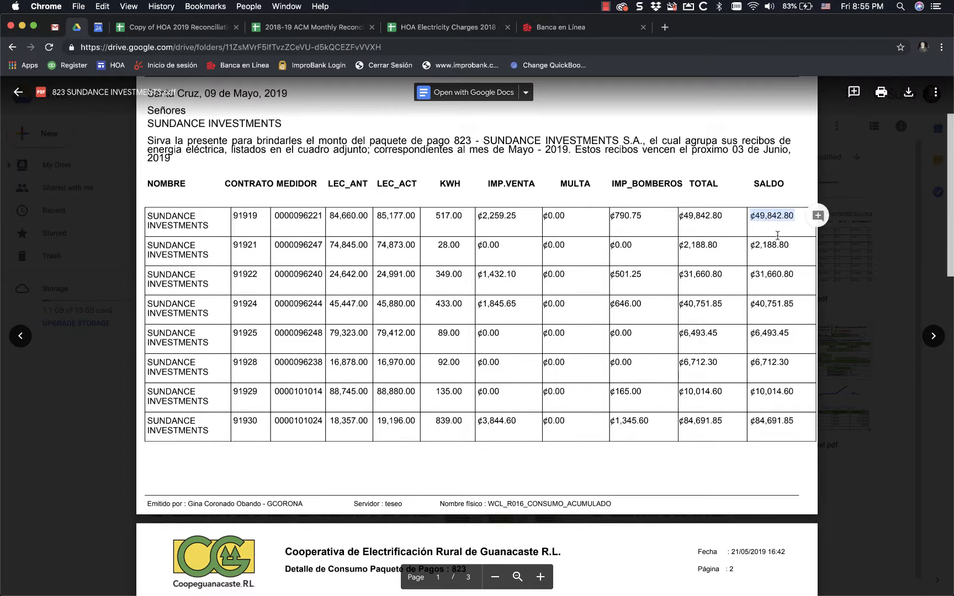
click(764, 224)
double_click(775, 216)
click(303, 28)
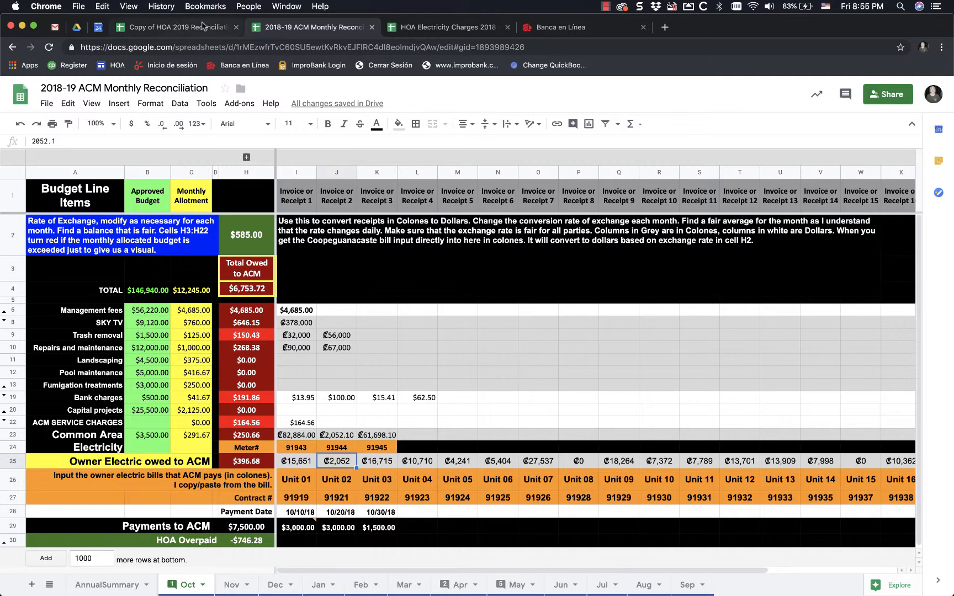
click(80, 27)
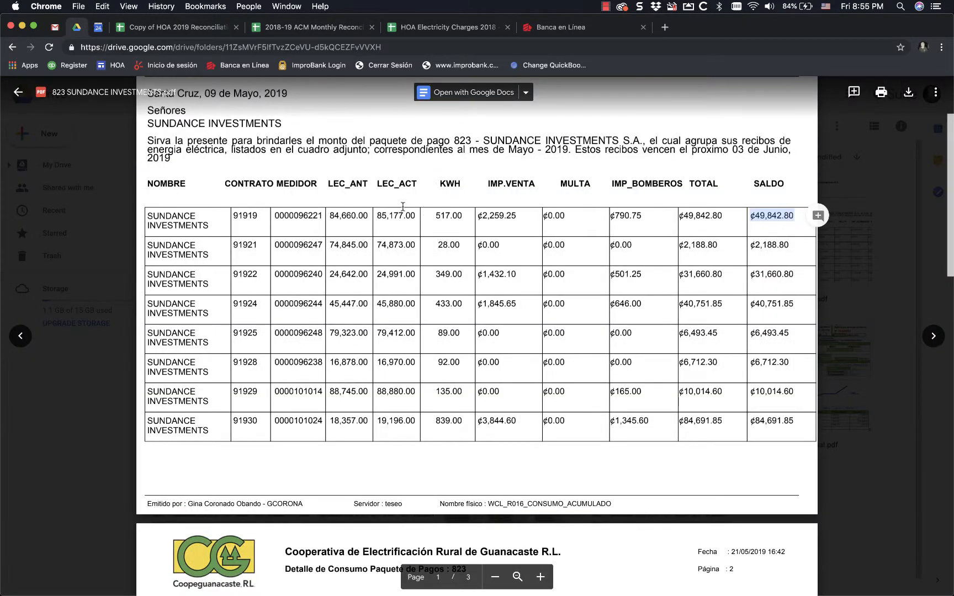
scroll(256, 234, up, 3)
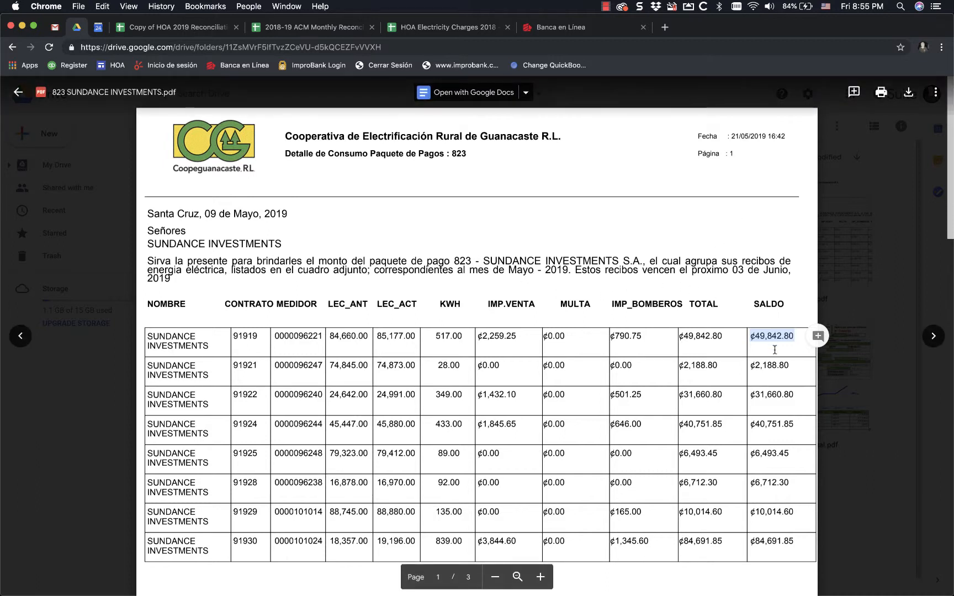
- Switch to the reconciliation's May sheet and check the owner electric amount for Unit 01
click(313, 27)
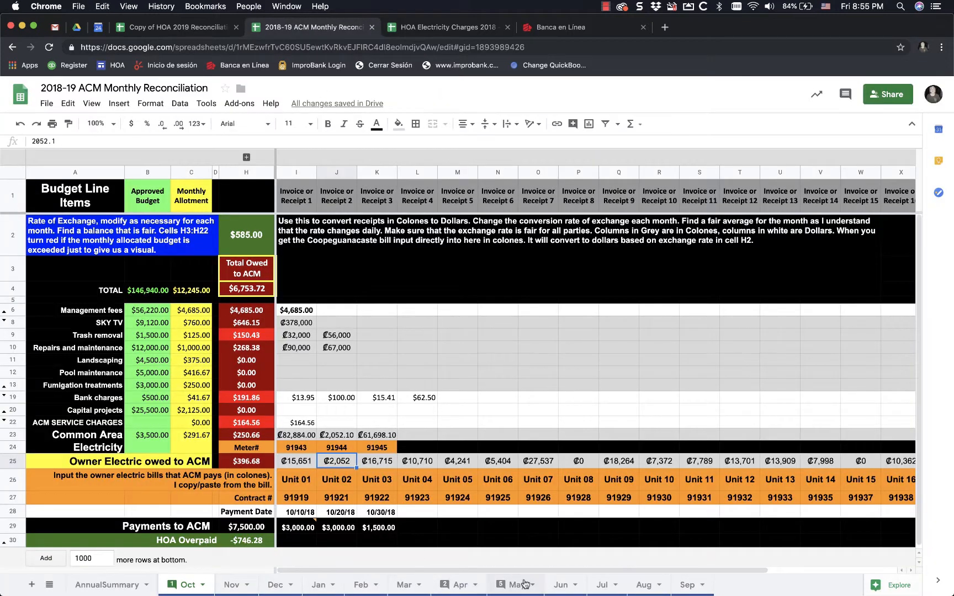
click(509, 589)
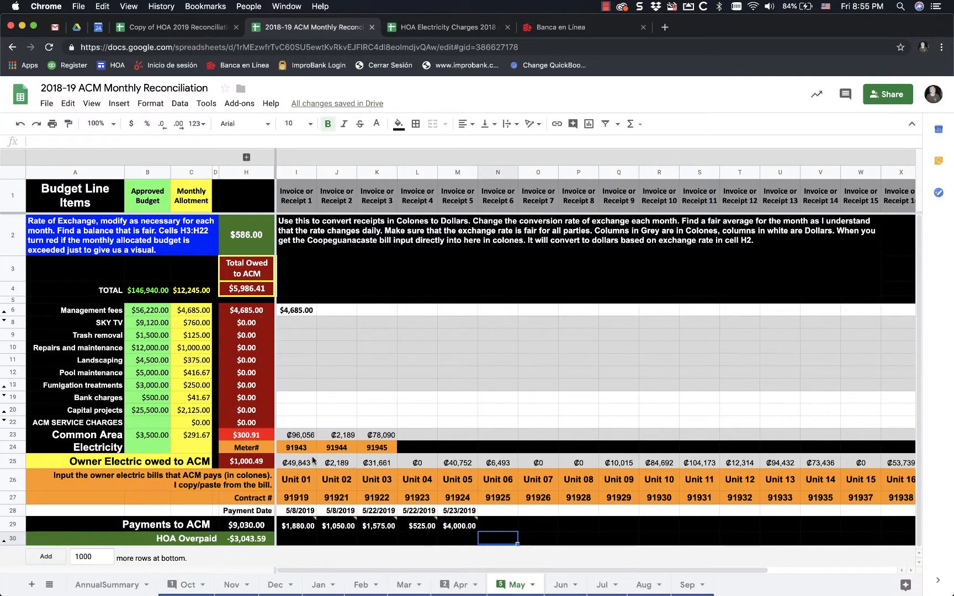
click(304, 467)
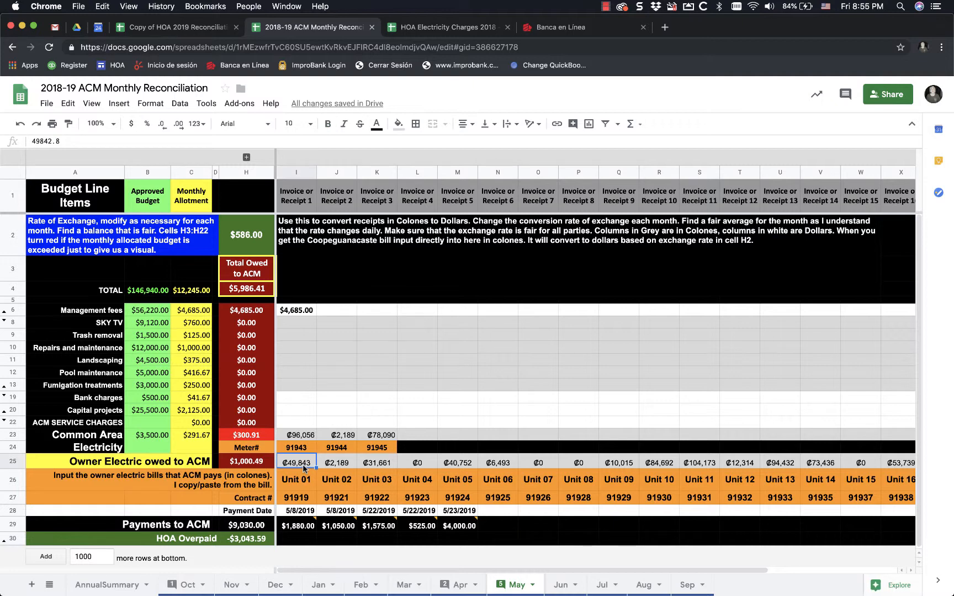
- Copy the ¢2,188.80 SALDO from the bill's second row into Unit 02's owner electric cell on the May sheet
click(76, 27)
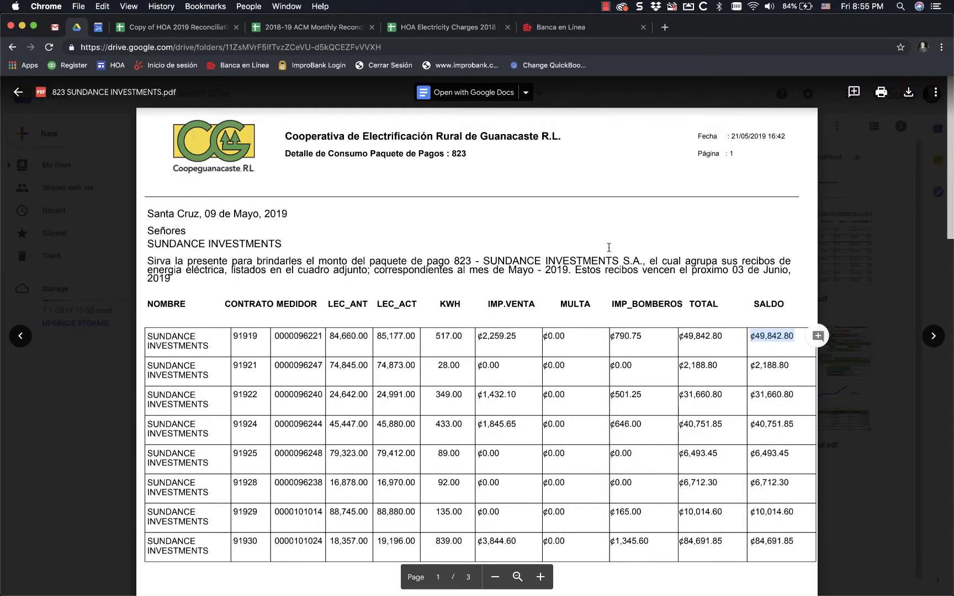
double_click(776, 365)
key(super+c)
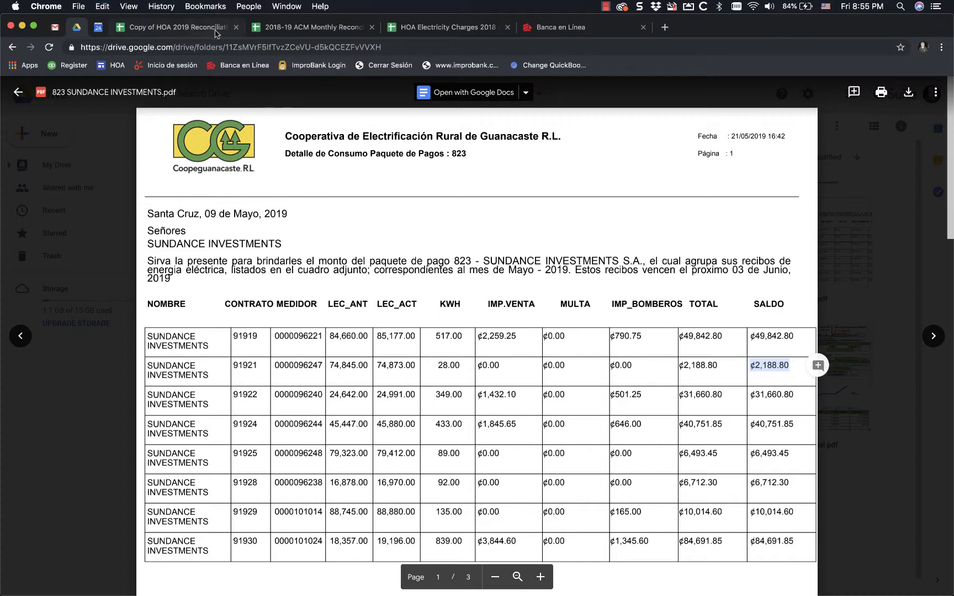
click(302, 25)
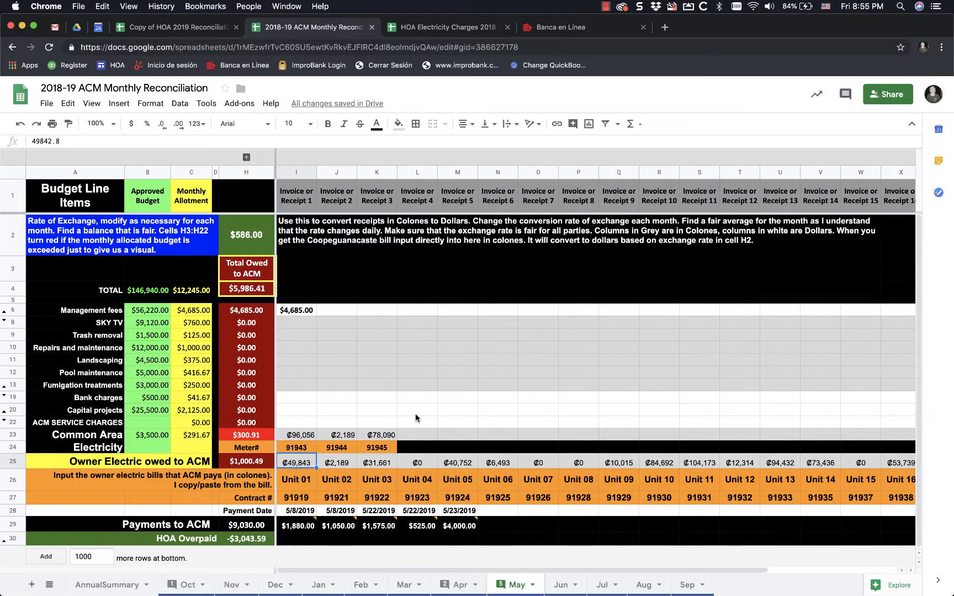
click(343, 468)
key(super+v)
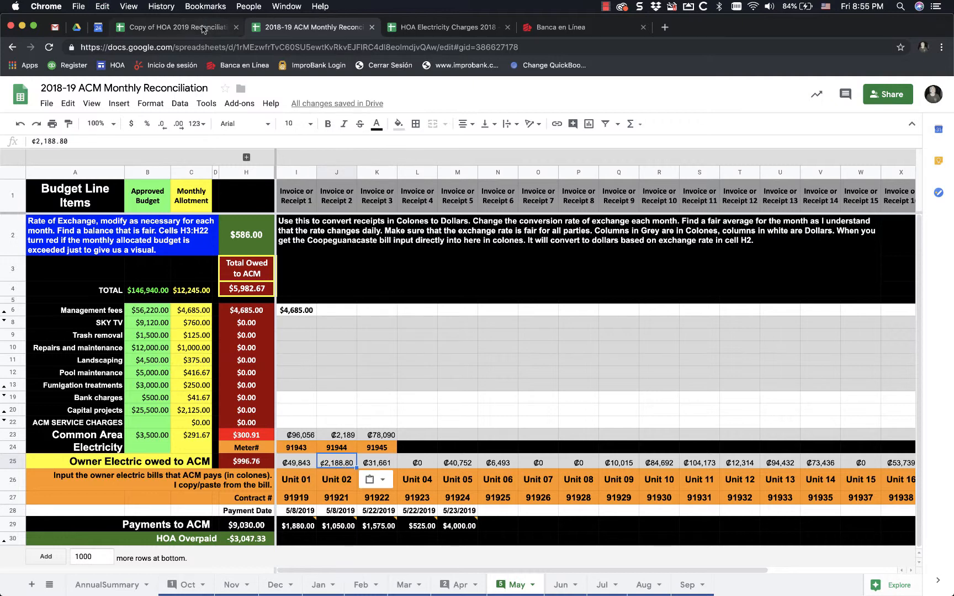
- Compare the bill with Unit 03's owner electric entry and inspect the formula for the owner electric owed to ACM
click(76, 27)
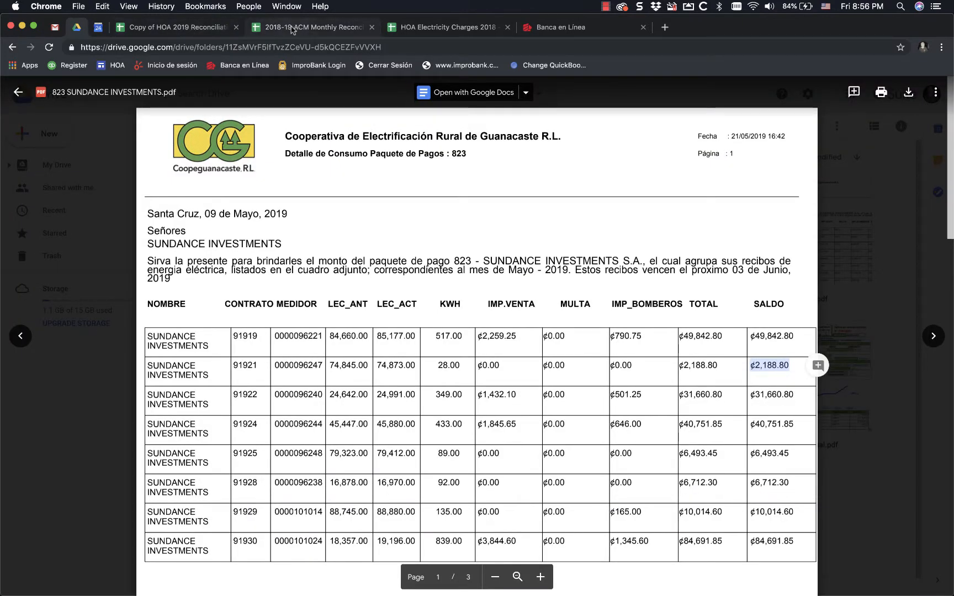
click(295, 27)
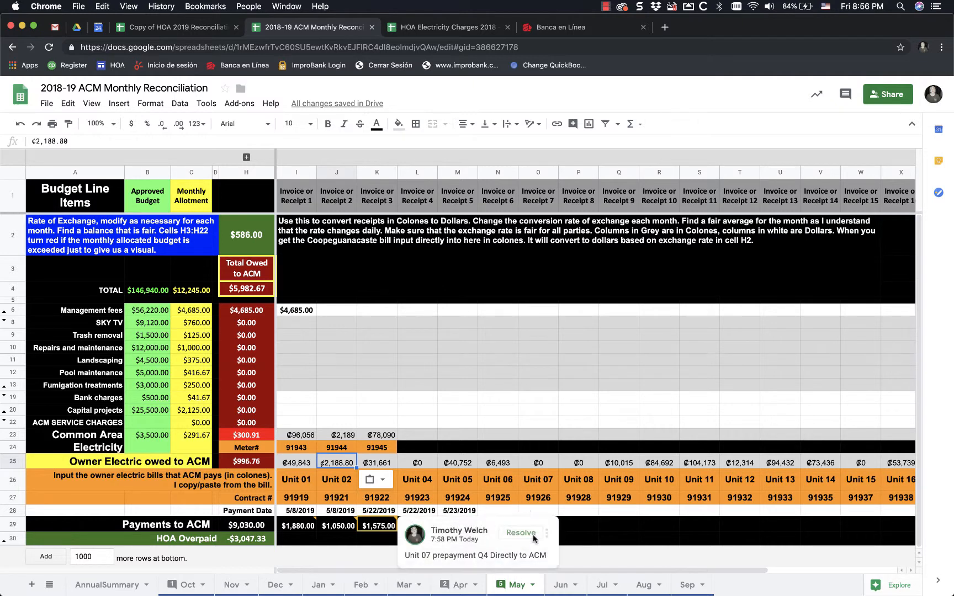
click(368, 464)
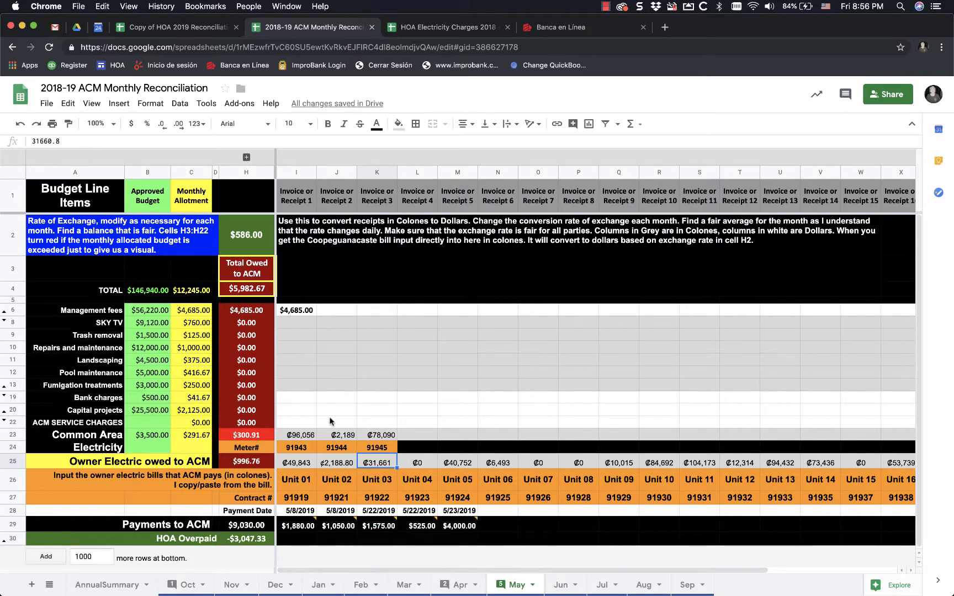
click(250, 467)
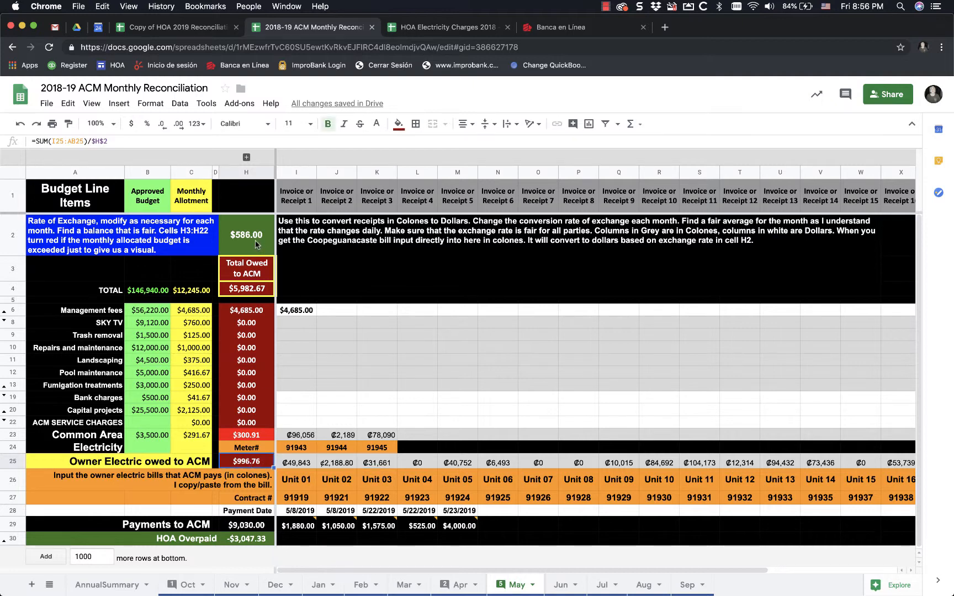
- Check the dollar exchange rate on the BAC Credomatic site against the rate of exchange on the May sheet
key(super+4)
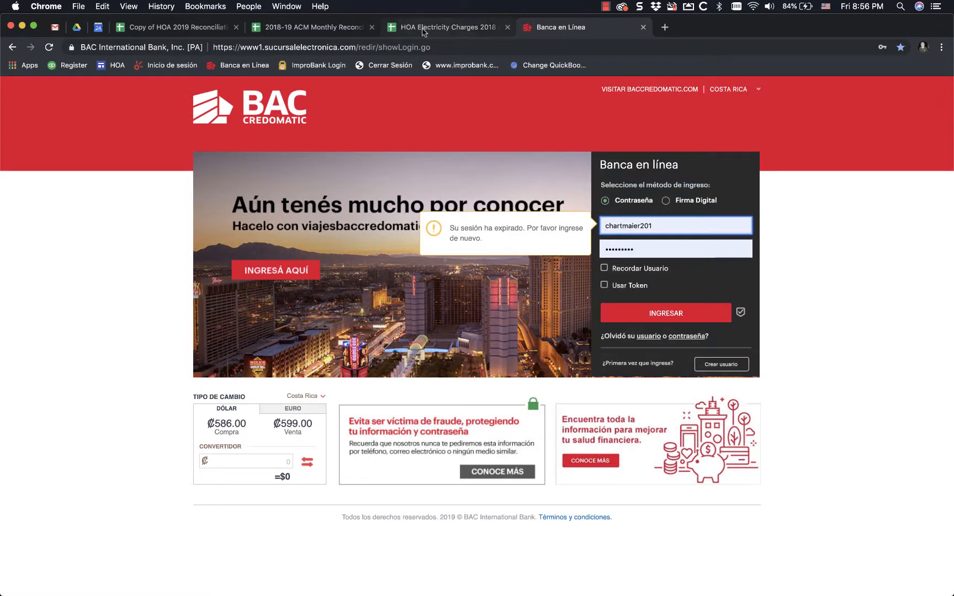
click(336, 29)
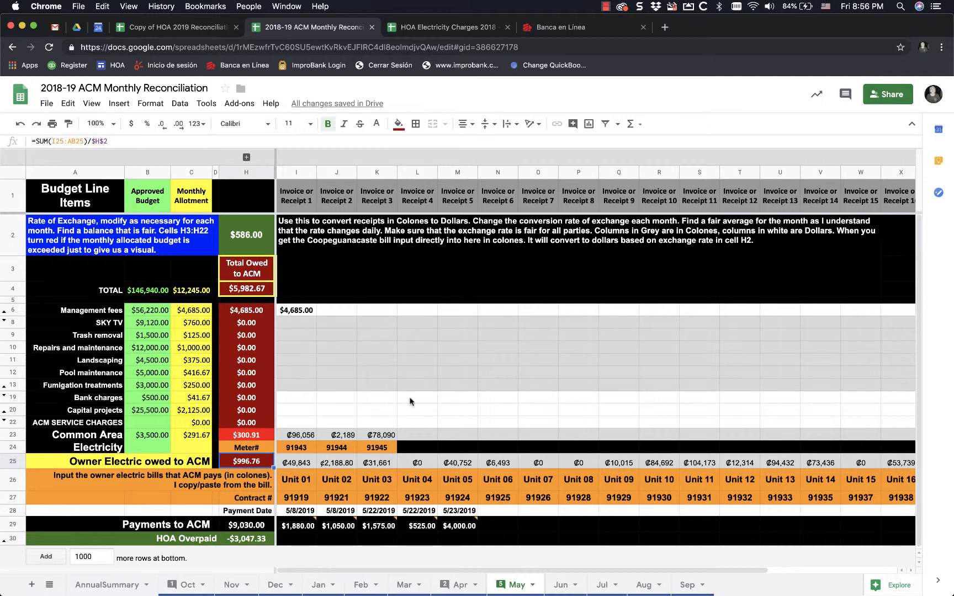
click(250, 245)
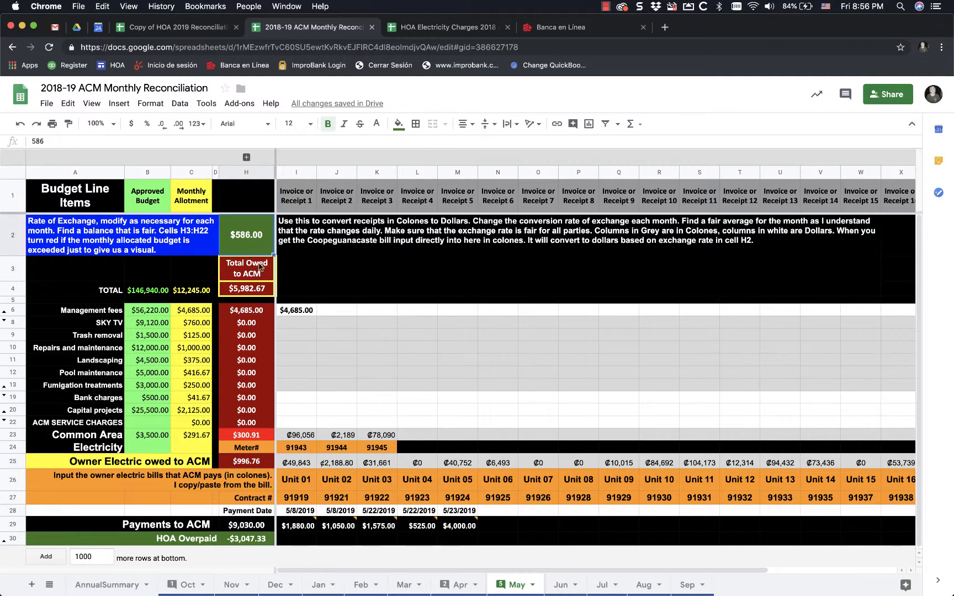
- Review the rate of exchange on the October through April sheets and read the note on April's third capital projects receipt
click(189, 586)
click(233, 587)
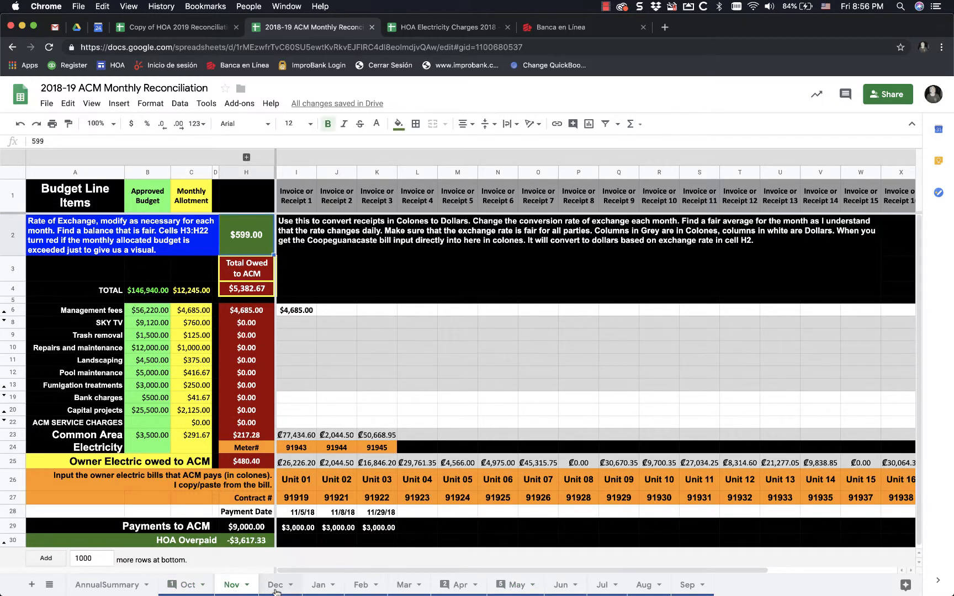
click(281, 587)
click(319, 587)
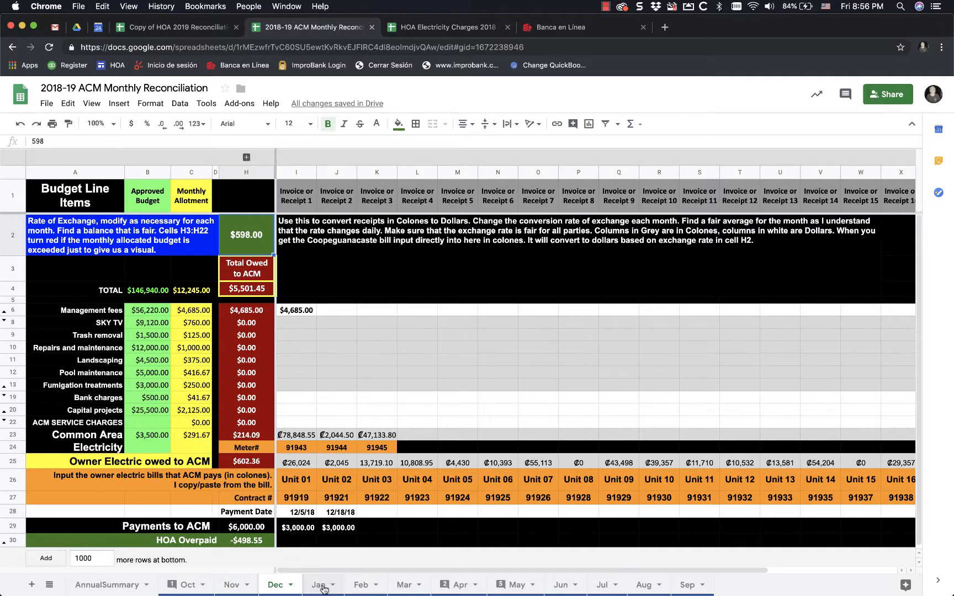
click(361, 586)
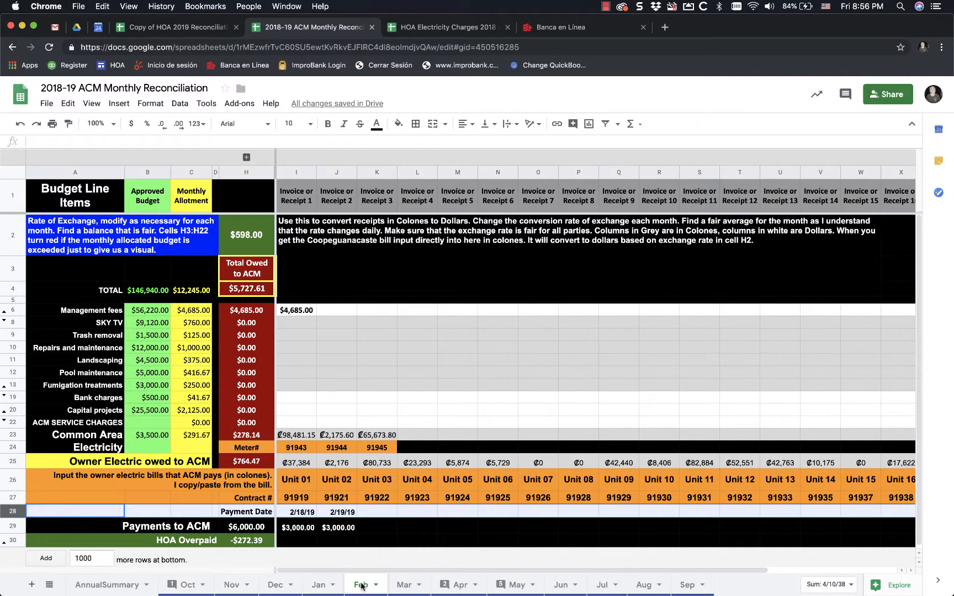
click(404, 588)
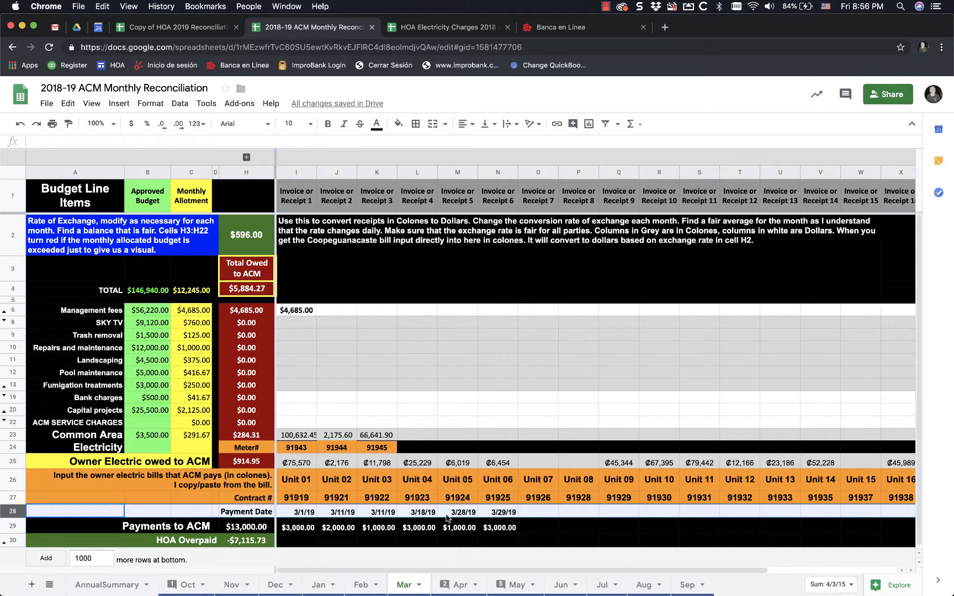
click(461, 585)
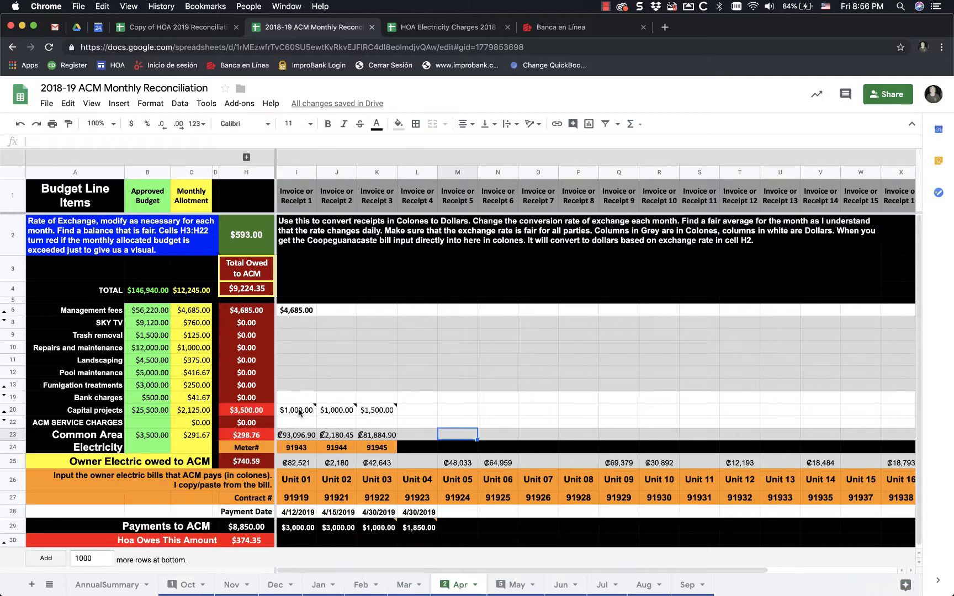
mouse_move(389, 411)
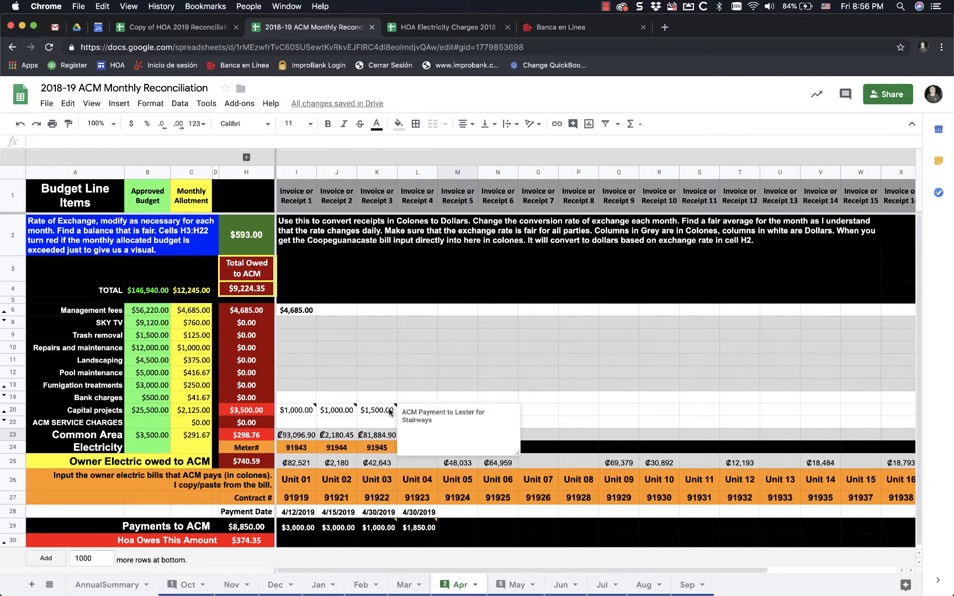
- Compare the May and April sheets, and look through the June to September sheets for their rate of exchange and receipt rows
click(517, 584)
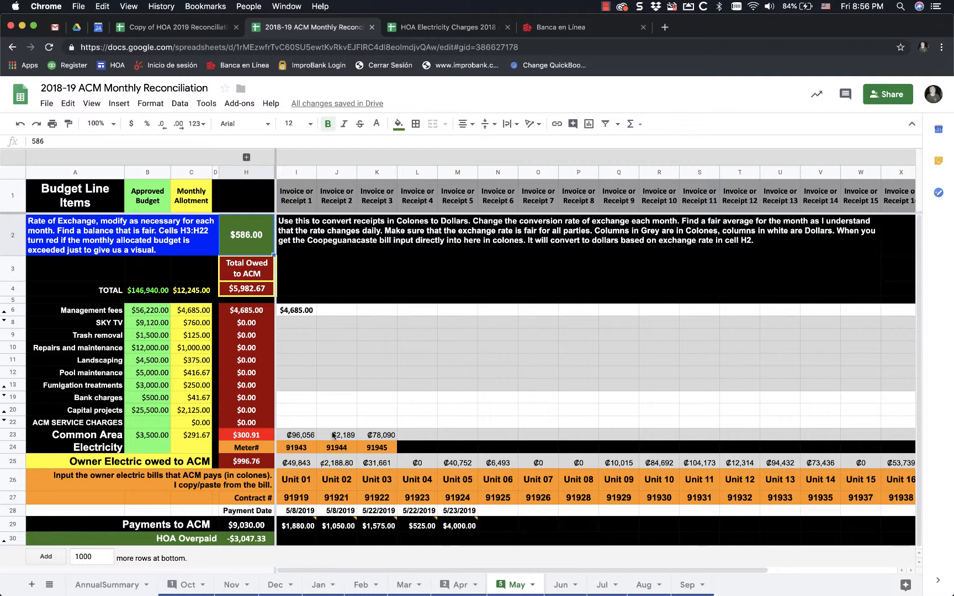
click(459, 589)
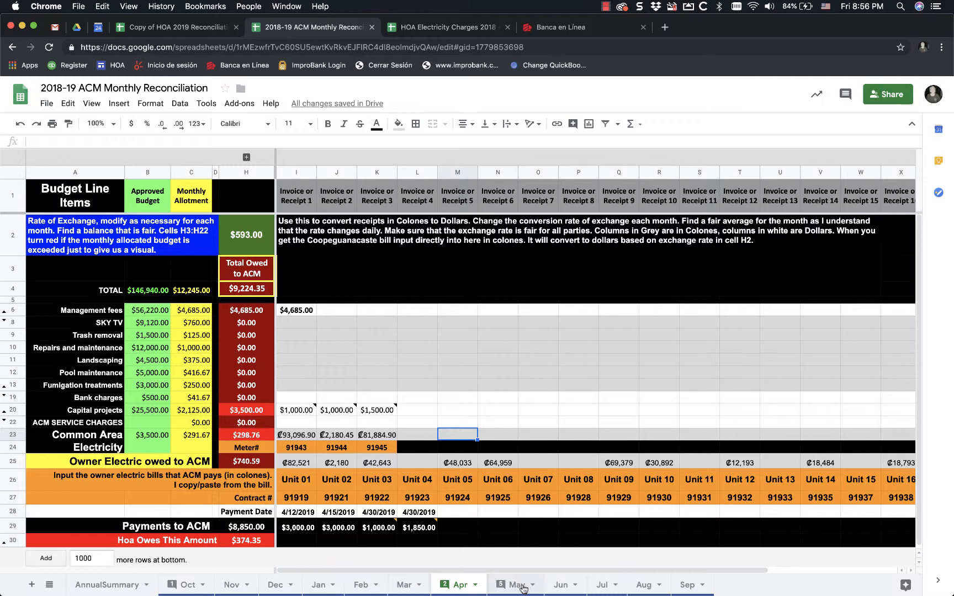
click(561, 585)
click(605, 589)
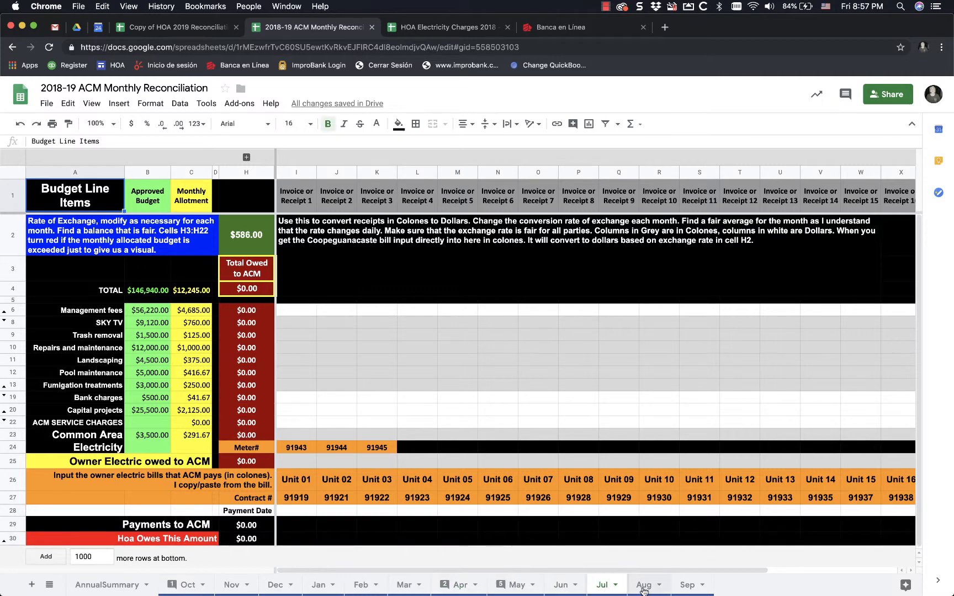
click(641, 585)
click(691, 589)
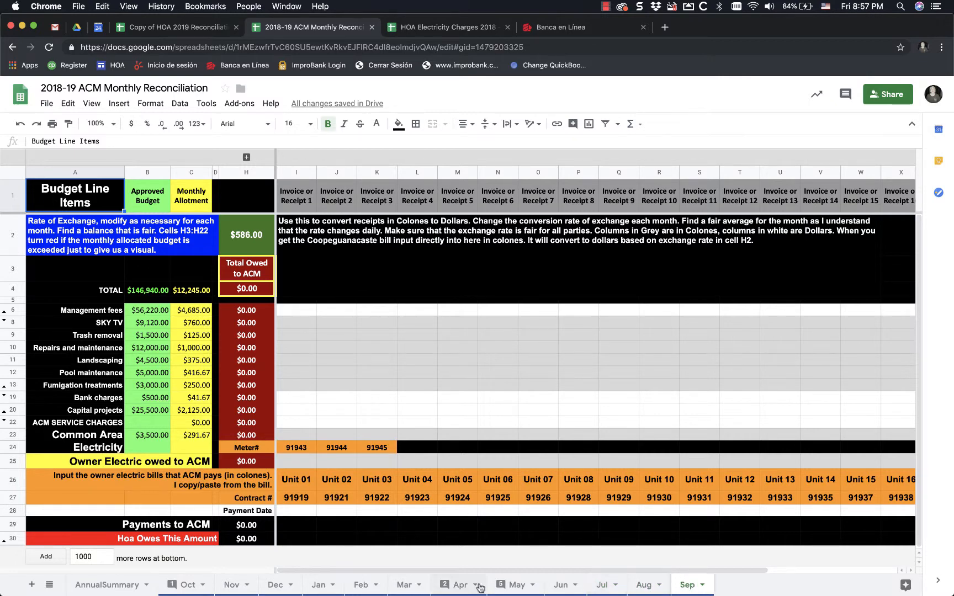
- Compare the receipt entries on the October sheet with those on the May sheet
click(514, 585)
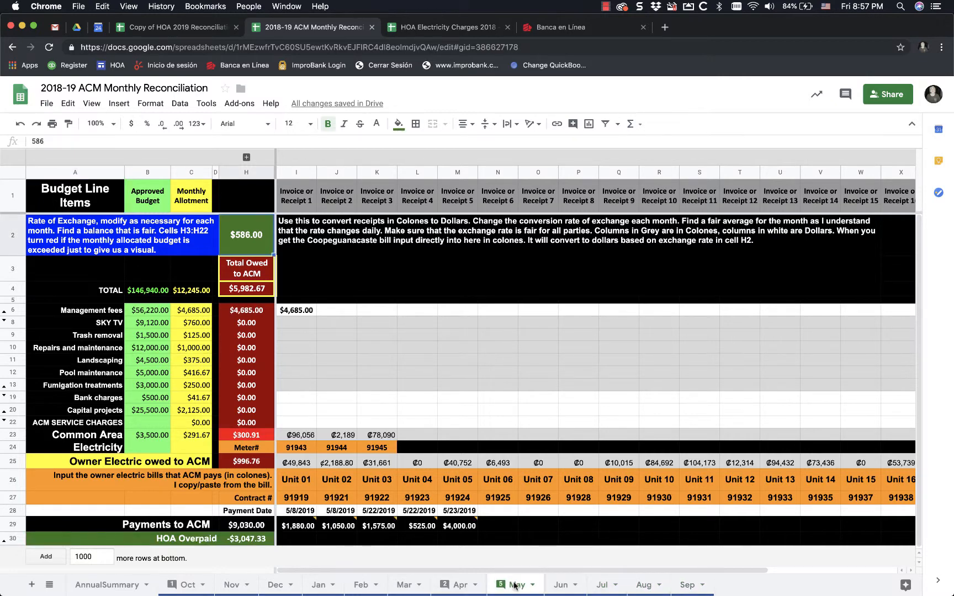
click(188, 585)
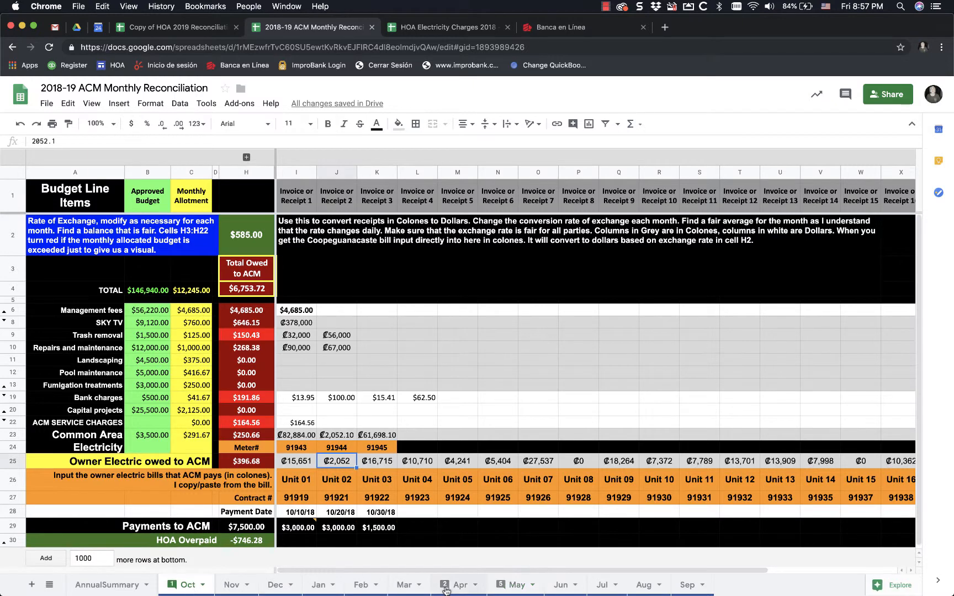
click(513, 585)
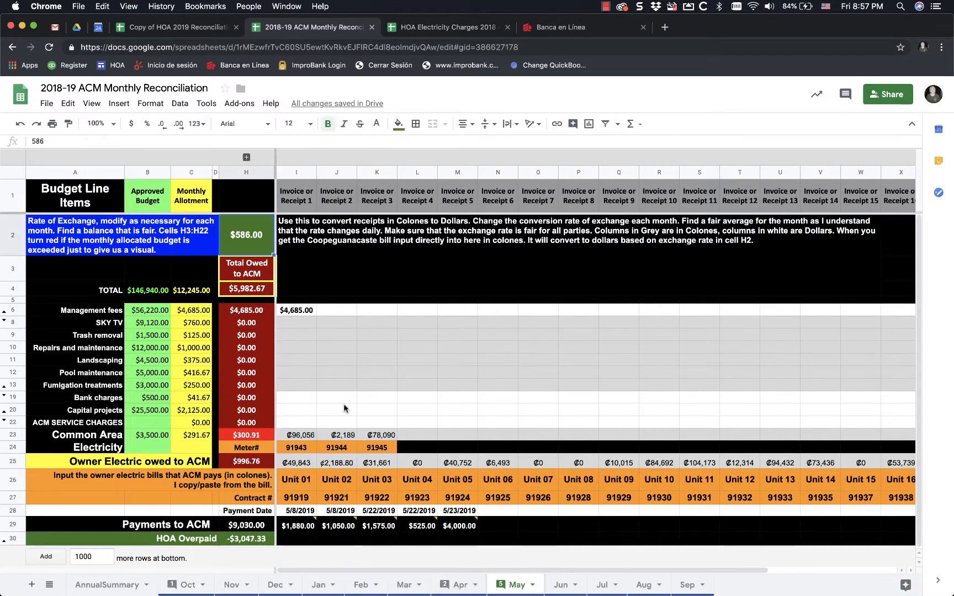
- Inspect the total formulas for payments to ACM and owed to ACM on the AnnualSummary sheet
click(122, 586)
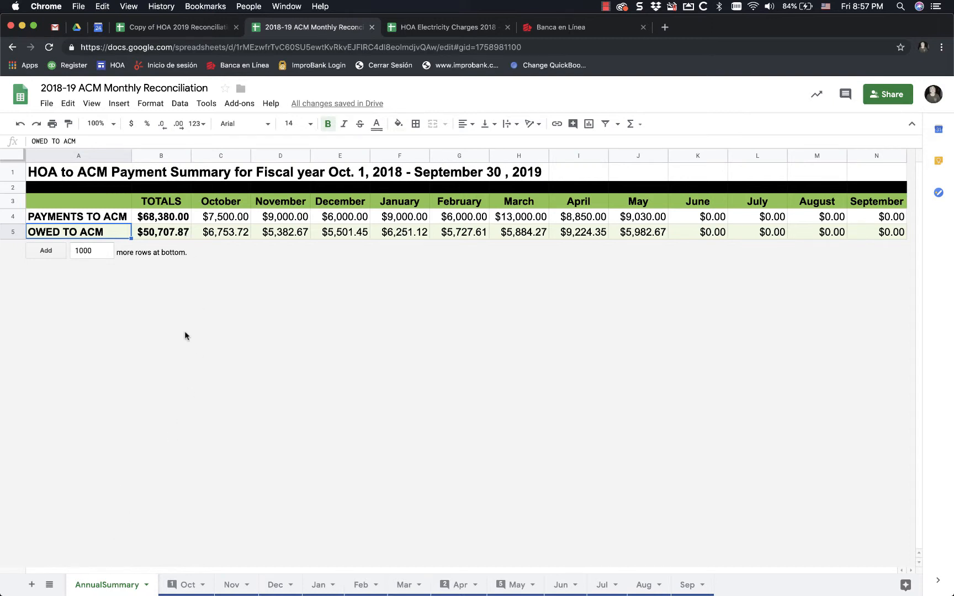
click(165, 216)
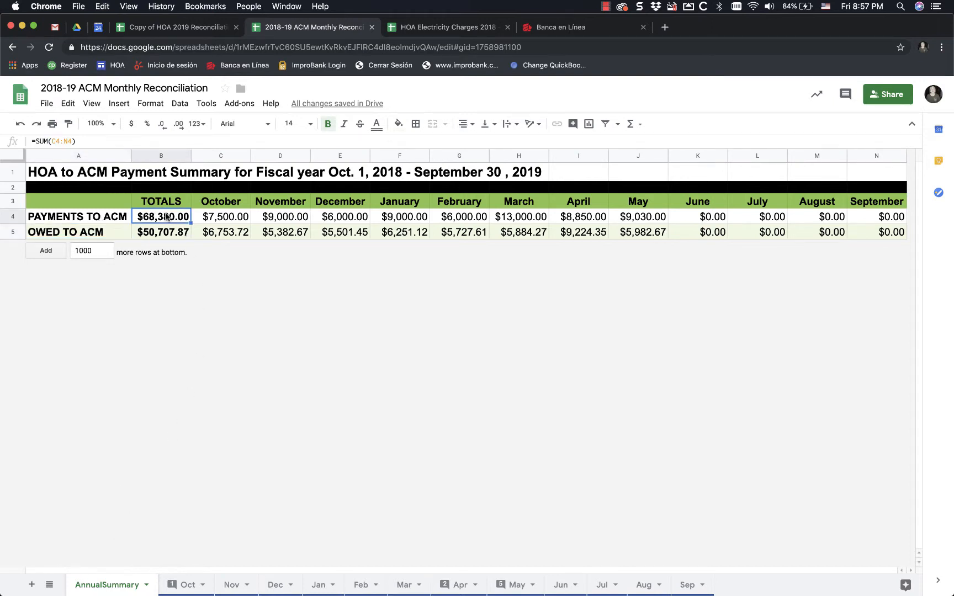
click(162, 233)
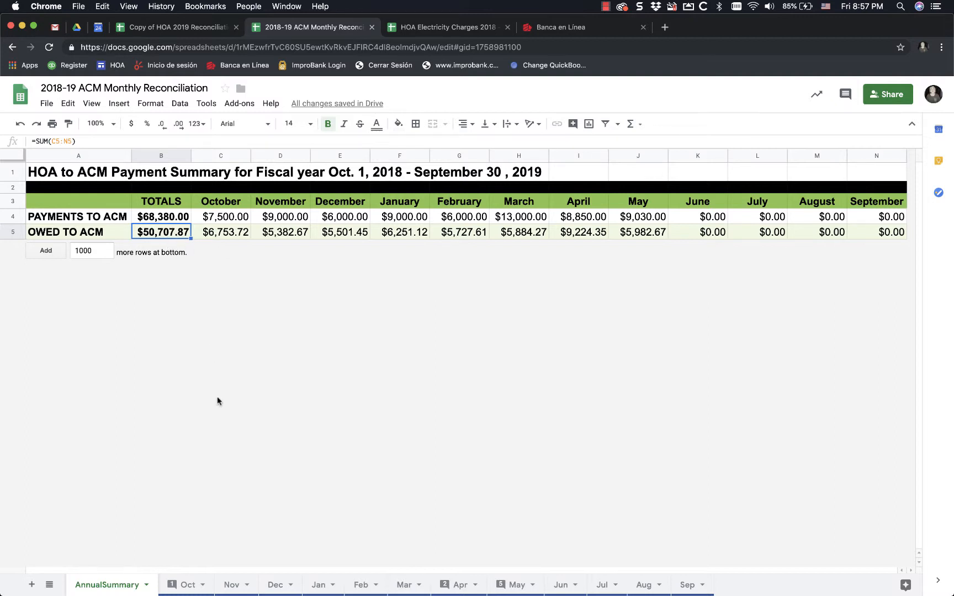
- Review the monthly sheets from October through May in order, checking the amounts owed and the payments to ACM
click(185, 587)
click(231, 586)
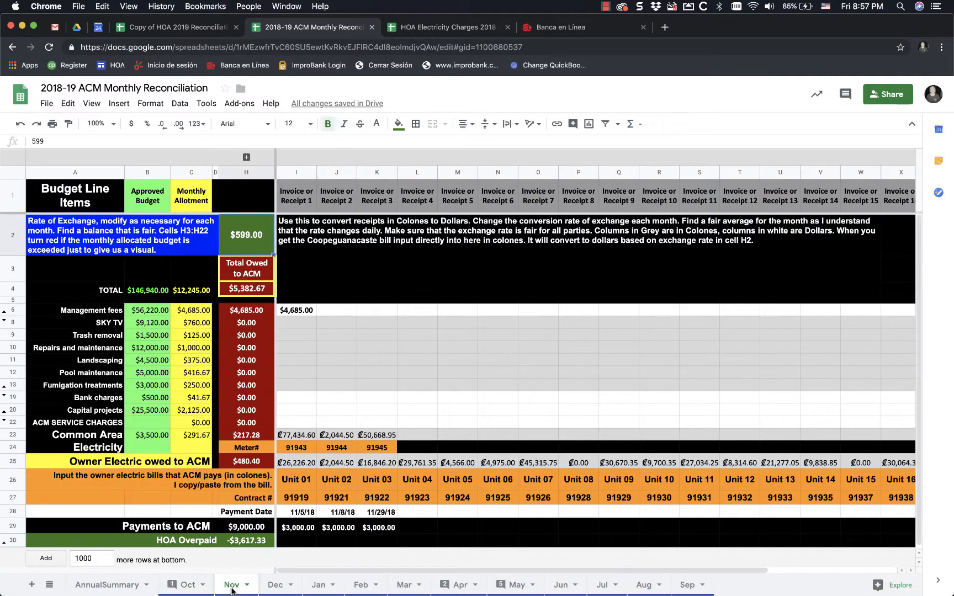
click(283, 586)
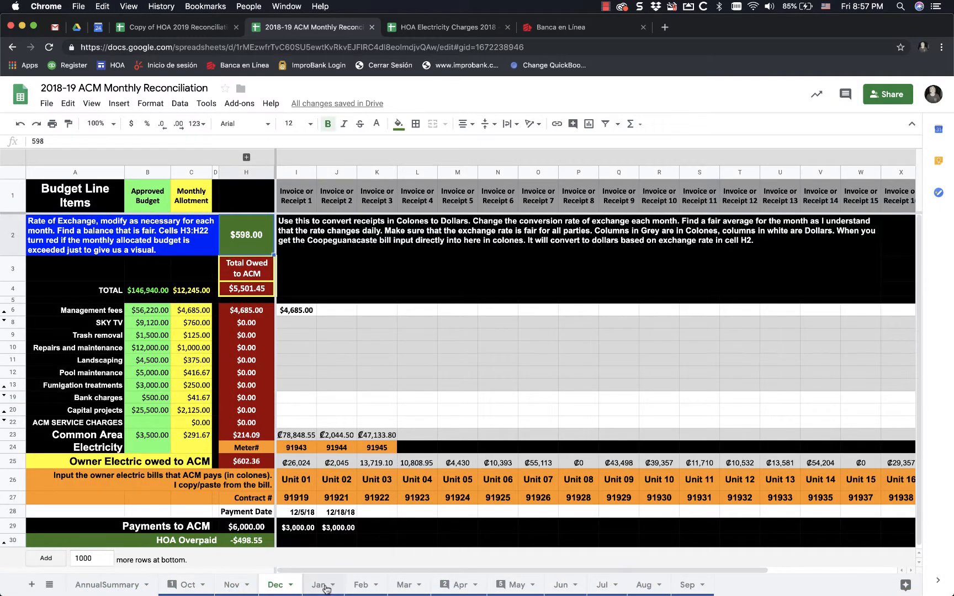
click(326, 587)
click(362, 587)
click(404, 585)
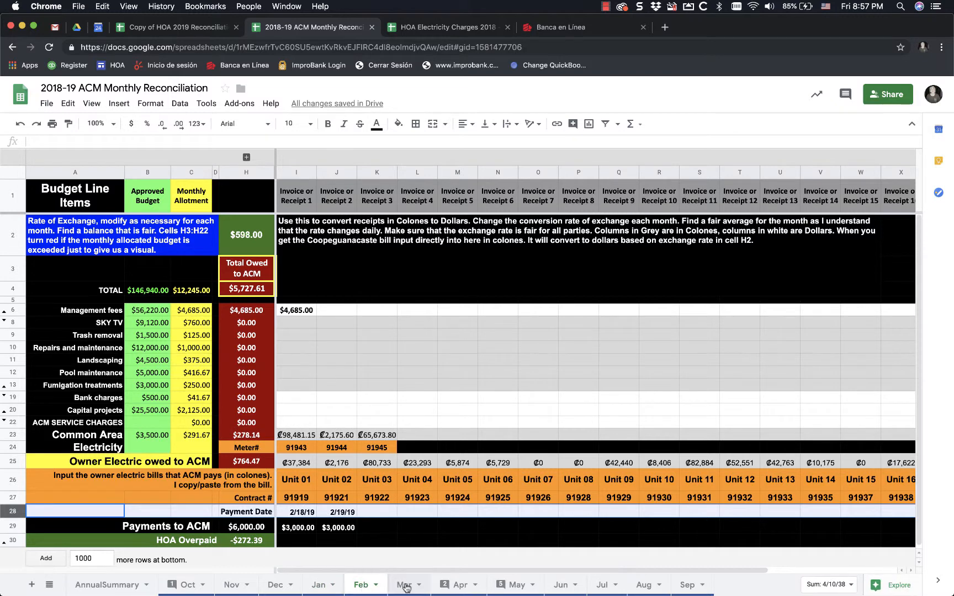
click(455, 585)
click(513, 585)
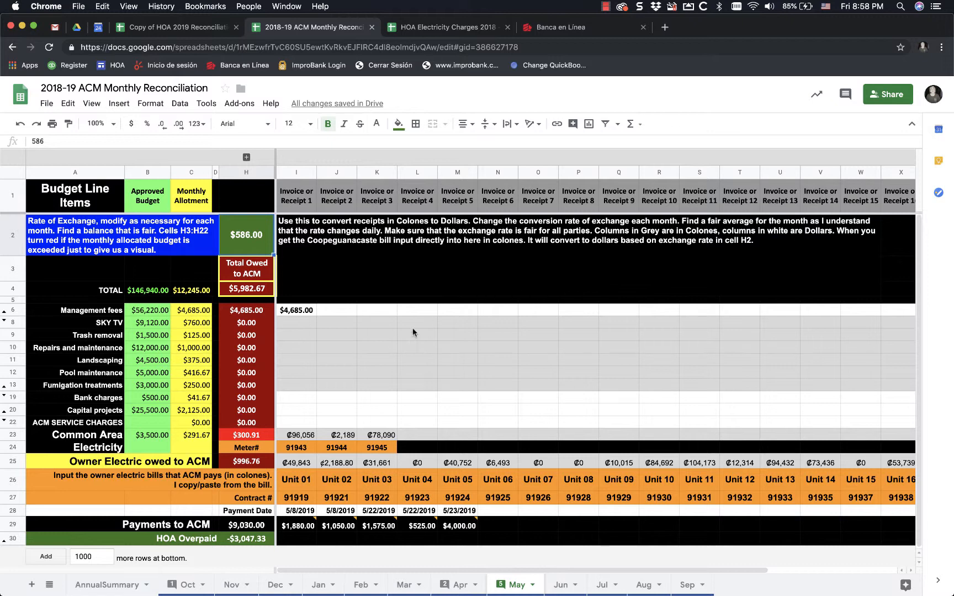
- Clear the trash removal and the repairs and maintenance receipts in cells I9:J10 on the October sheet
click(187, 584)
click(296, 353)
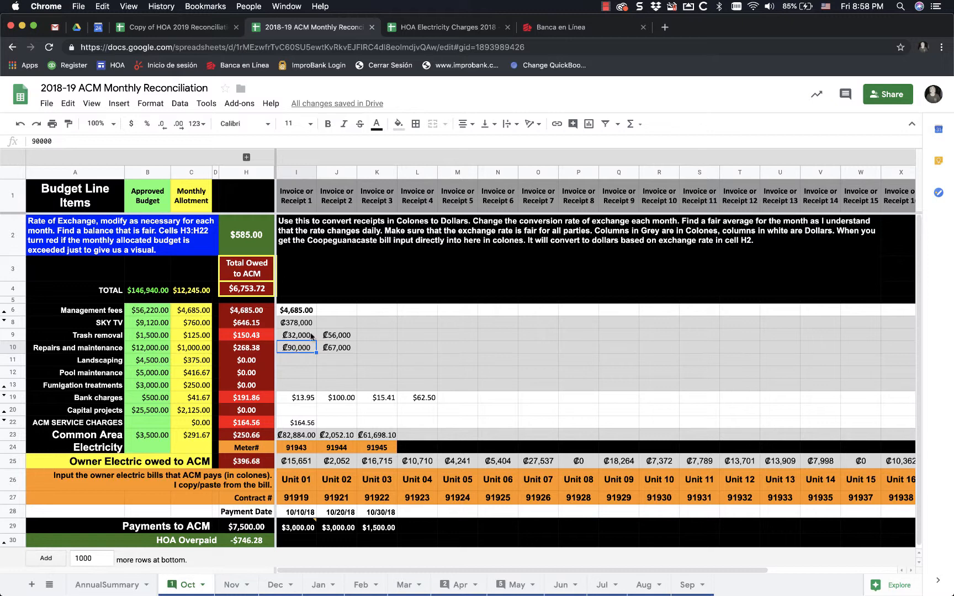
drag(311, 336, 339, 348)
key(Delete)
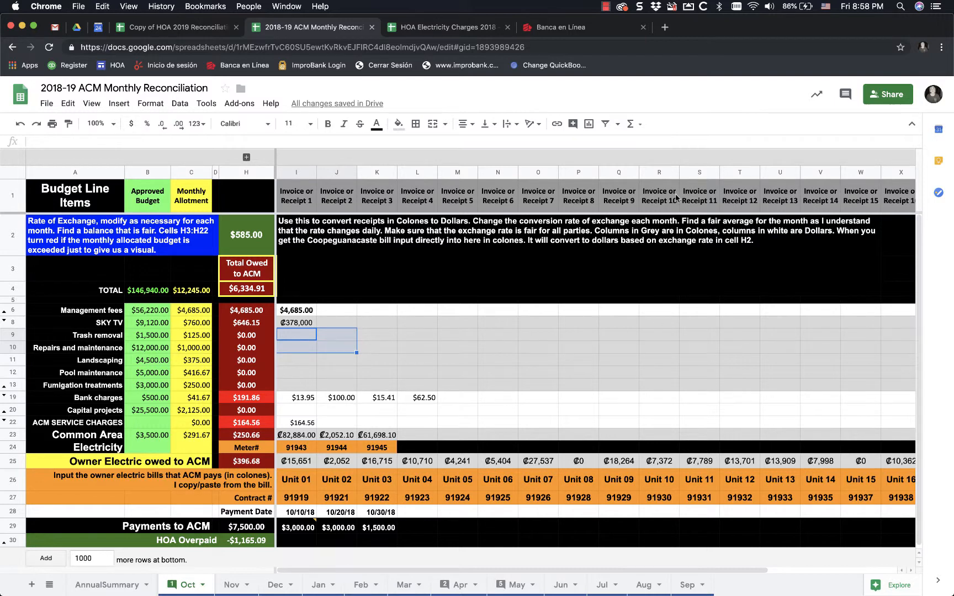
click(606, 7)
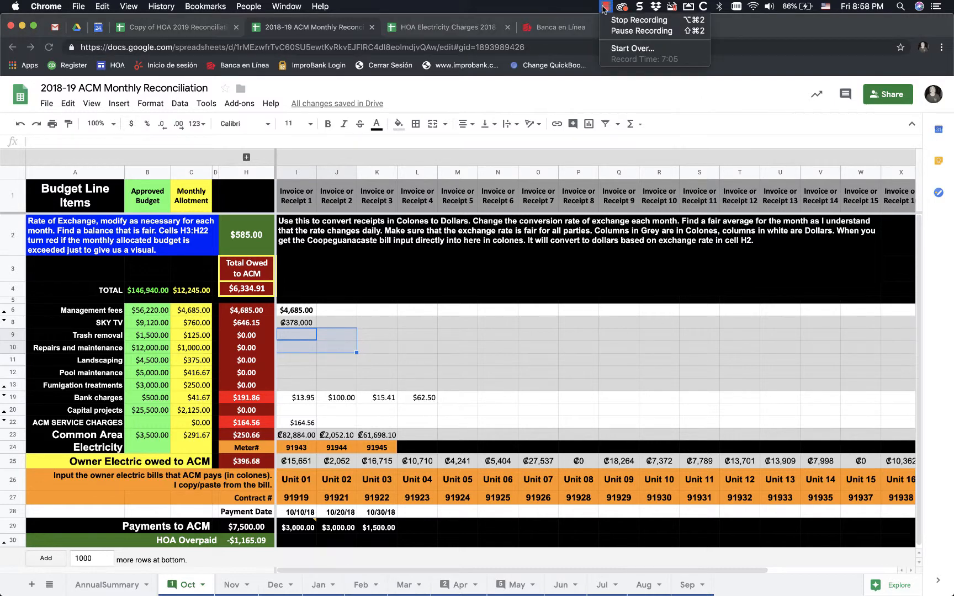